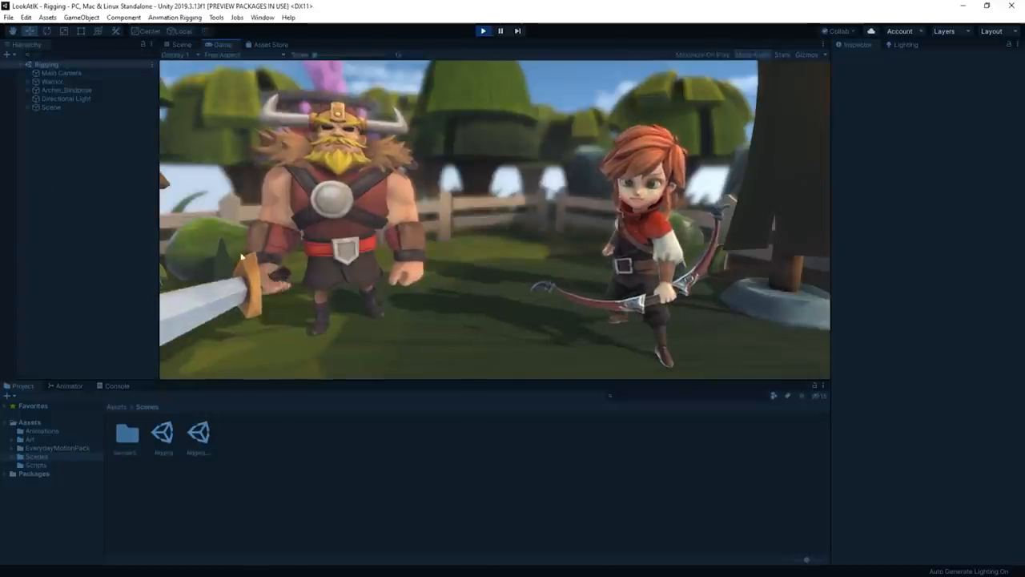
# - Examine the playing archer and warrior in the Scene view from several angles, including the archer's Aim Target object
pyautogui.click(183, 48)
pyautogui.moveTo(624, 312); pyautogui.dragTo(579, 312, button='right')
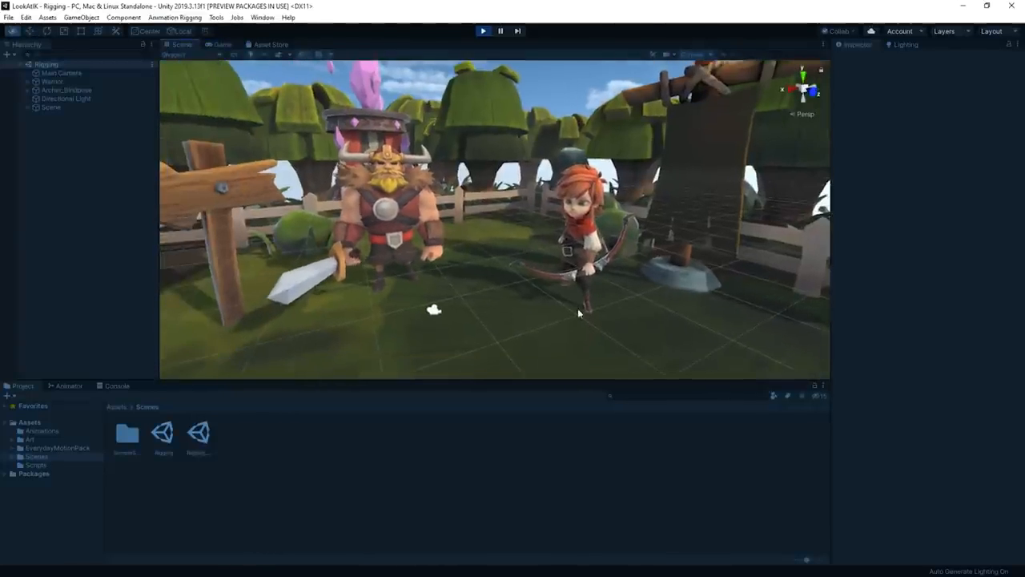
pyautogui.scroll(4, 579, 312)
pyautogui.moveTo(579, 313); pyautogui.dragTo(588, 311, button='middle')
pyautogui.scroll(-3, 591, 312)
pyautogui.moveTo(591, 312); pyautogui.dragTo(724, 317, button='right')
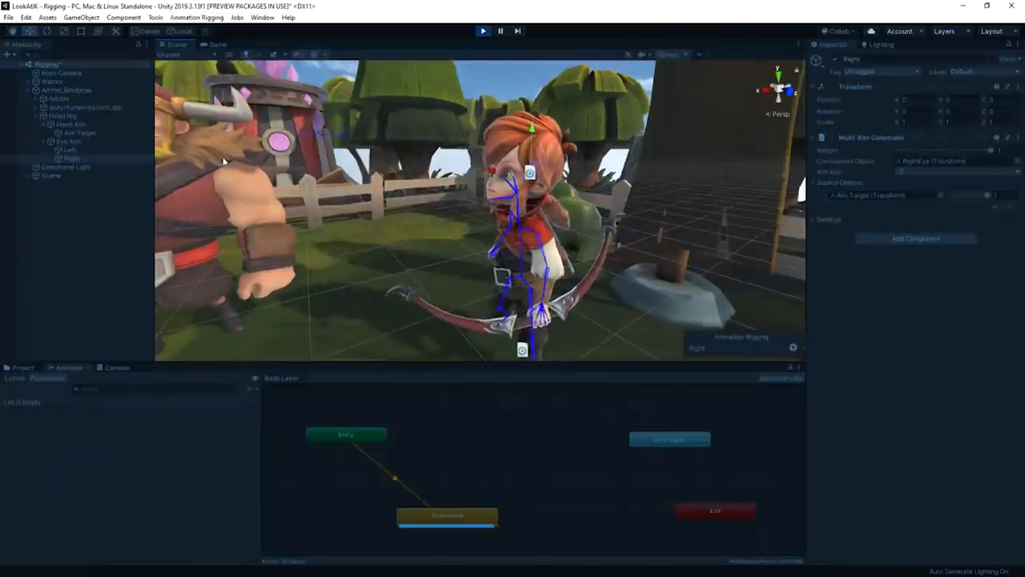
pyautogui.click(93, 133)
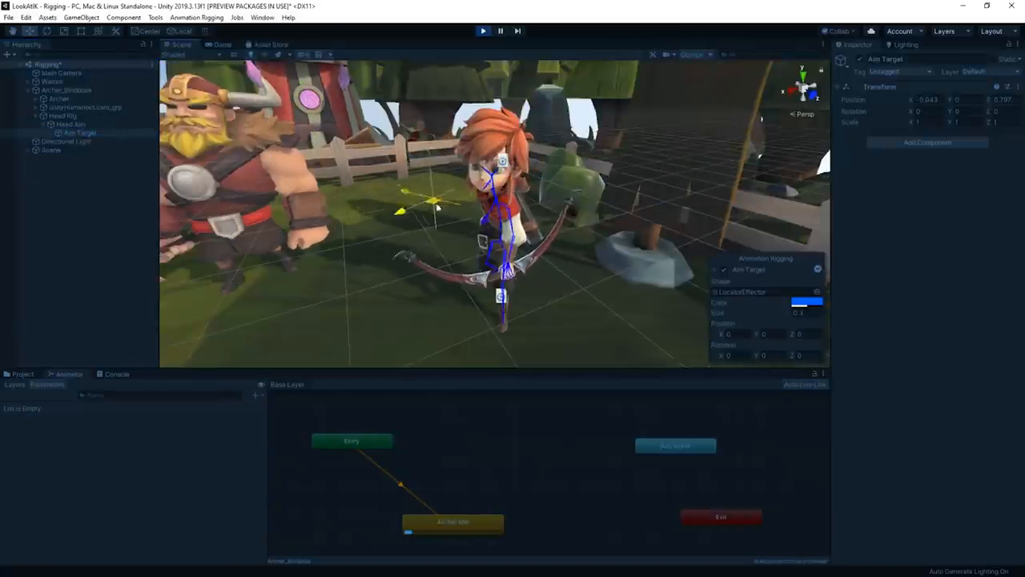
pyautogui.moveTo(438, 207); pyautogui.dragTo(371, 190)
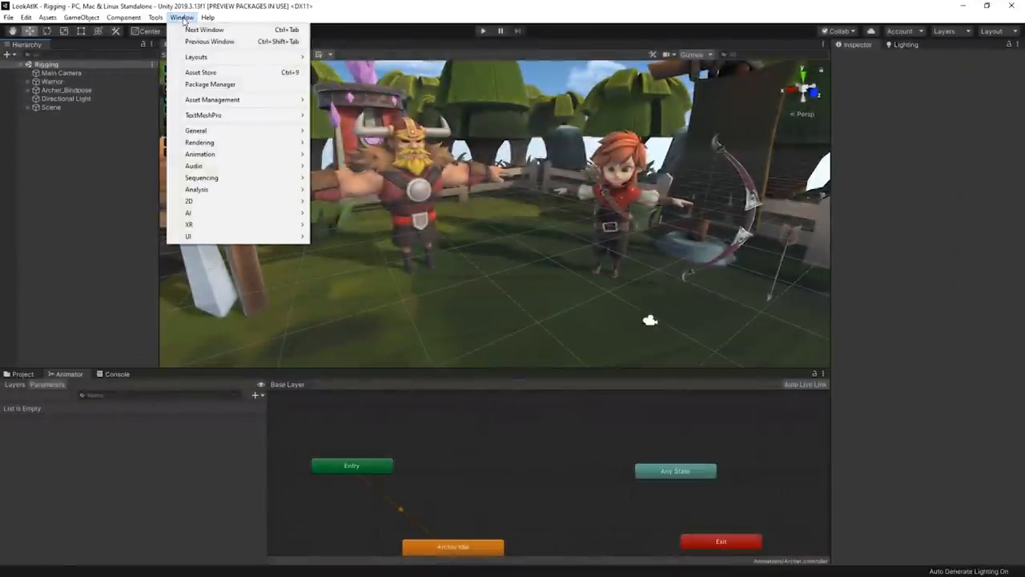
# - Open the Package Manager and end the scene's play test
pyautogui.click(252, 87)
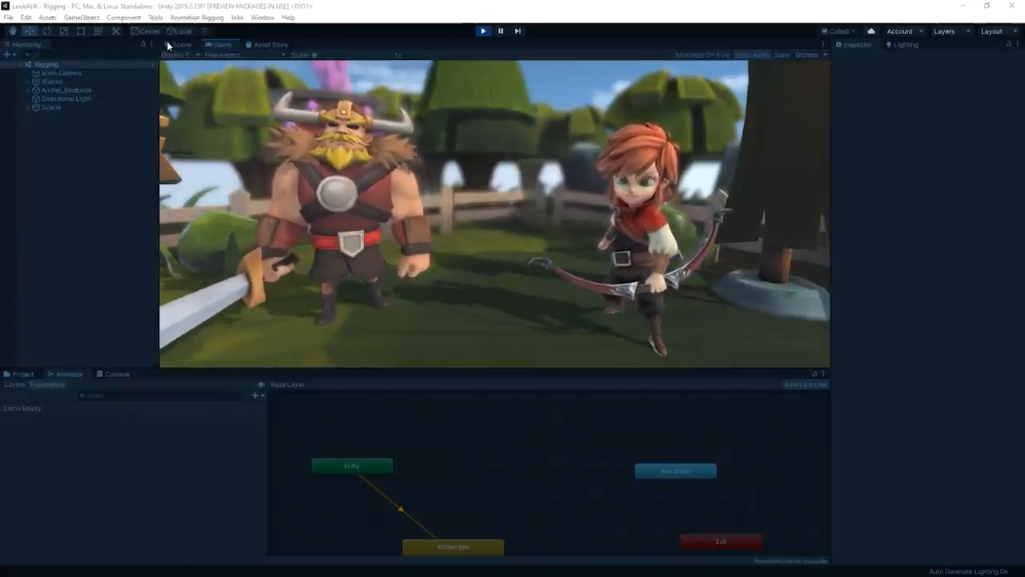
pyautogui.click(483, 31)
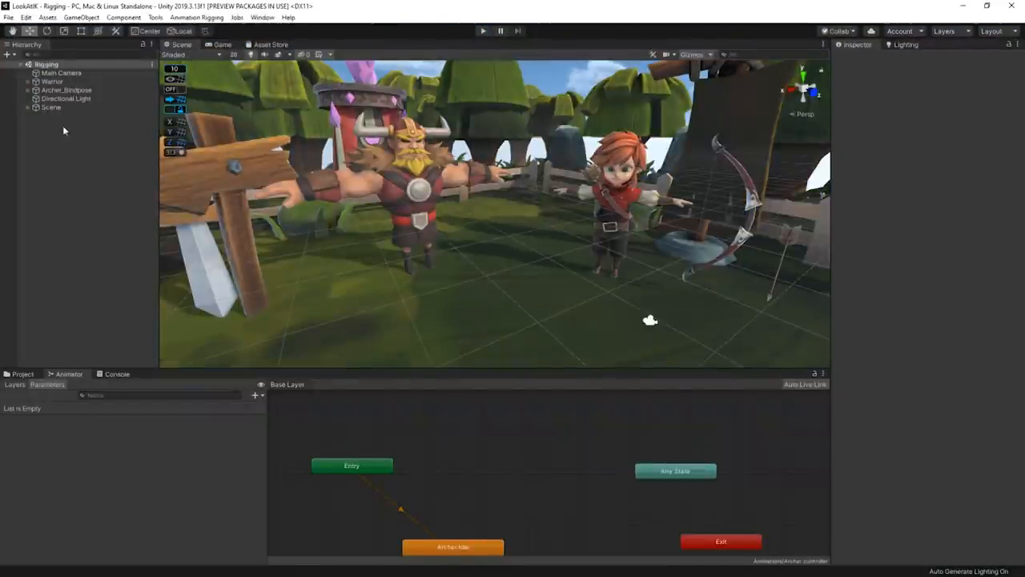
# - Add a Rig Builder component to the Archer_Bindpose object
pyautogui.click(68, 111)
pyautogui.click(895, 254)
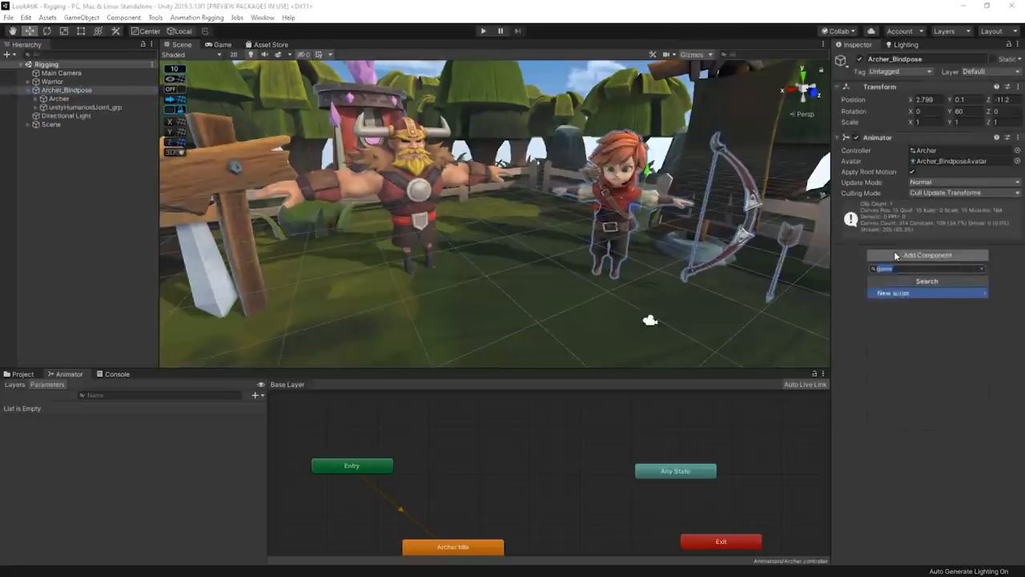
pyautogui.write('rig')
pyautogui.press('Down')
pyautogui.press('Return')
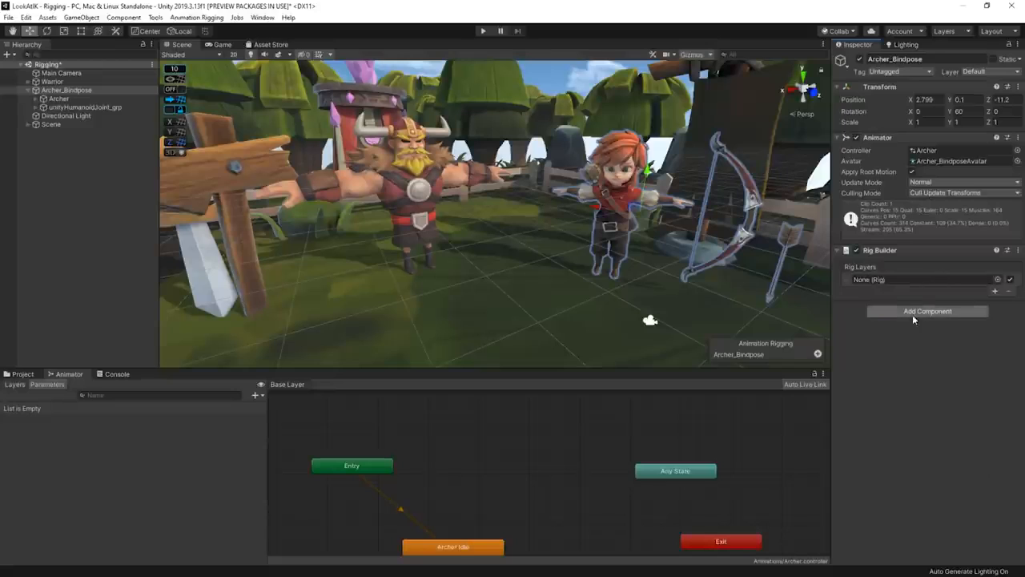
# - Add a Bone Renderer component to Archer_Bindpose
pyautogui.click(913, 313)
pyautogui.write('bone')
pyautogui.press('Up')
pyautogui.press('Return')
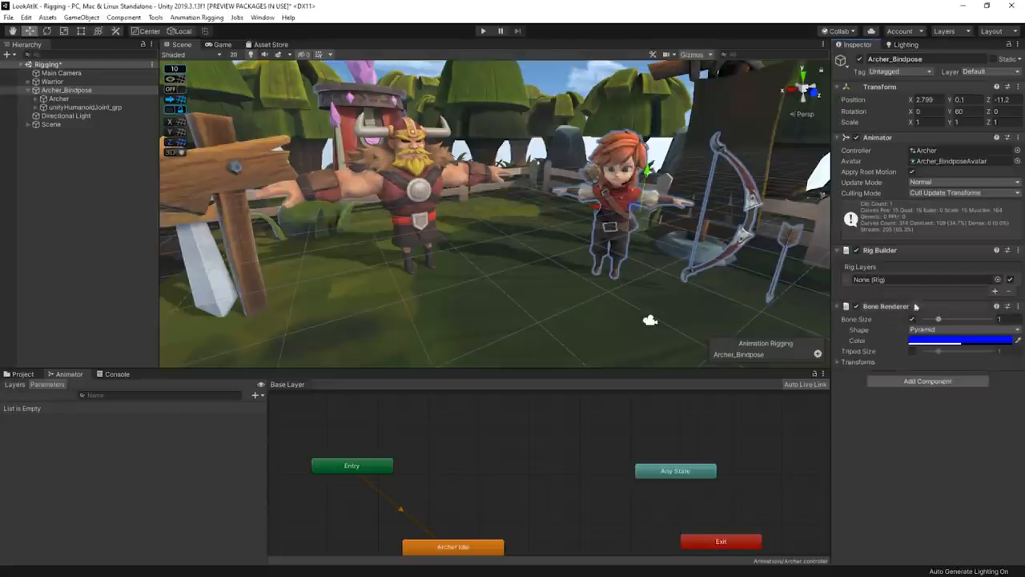
# - Assign the archer's Hips joint and all joints beneath it to the Bone Renderer's Transforms
pyautogui.click(35, 107)
pyautogui.click(71, 152)
pyautogui.keyDown('alt'); pyautogui.click(44, 151); pyautogui.keyUp('alt')
pyautogui.scroll(-10, 121, 181)
pyautogui.keyDown('shift'); pyautogui.click(137, 346); pyautogui.keyUp('shift')
pyautogui.scroll(11, 114, 245)
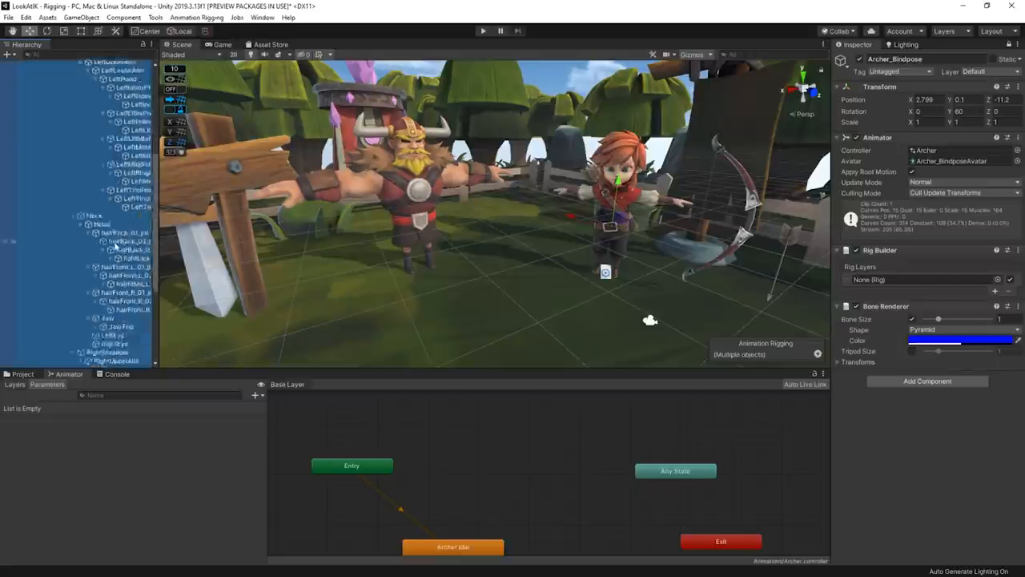
pyautogui.moveTo(63, 153); pyautogui.dragTo(963, 390)
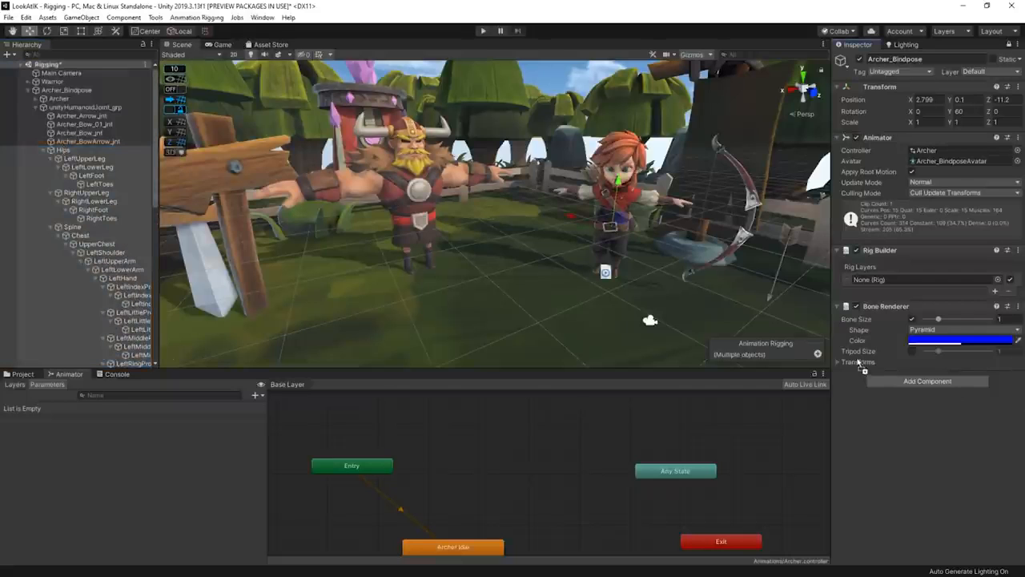
pyautogui.moveTo(858, 367); pyautogui.dragTo(858, 367)
pyautogui.press('f')
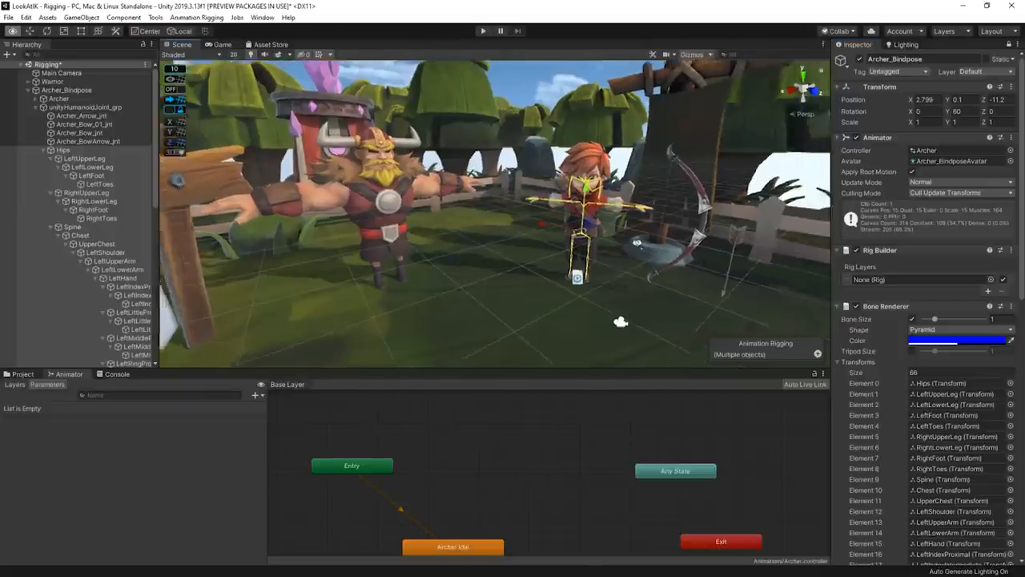
# - Create an empty child named Head Rig under Archer_Bindpose and add a Rig component to it
pyautogui.rightClick(63, 90)
pyautogui.click(100, 190)
pyautogui.write('Head Rig')
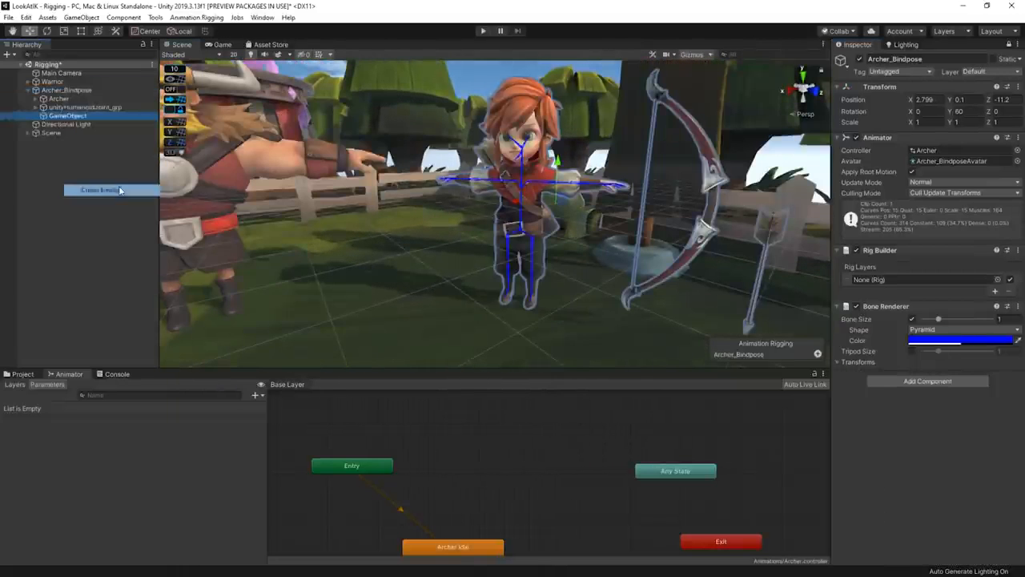
pyautogui.click(1009, 46)
pyautogui.click(927, 142)
pyautogui.write('rig')
pyautogui.press('Return')
# - Assign Head Rig to the empty rig layer of Archer_Bindpose's Rig Builder and save the scene
pyautogui.click(67, 89)
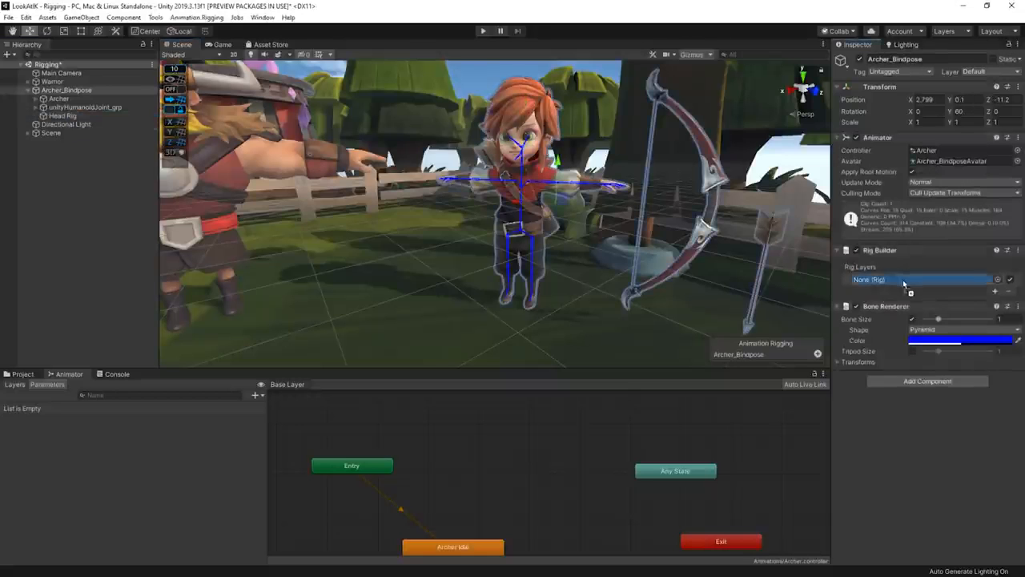
pyautogui.moveTo(905, 286); pyautogui.dragTo(904, 284)
pyautogui.click(66, 116)
pyautogui.hotkey('ctrl', 's')
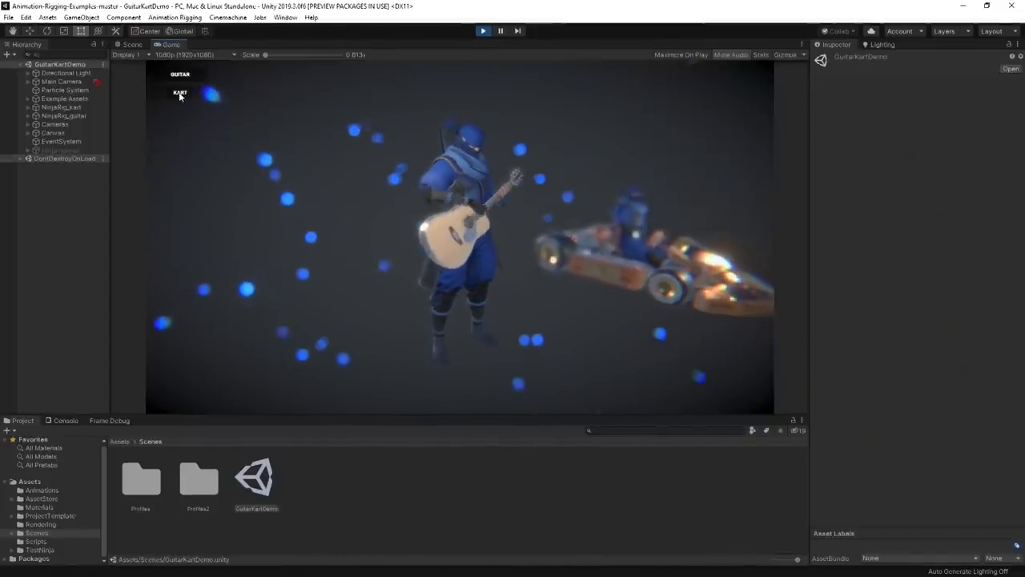
# - Switch the running GuitarKartDemo scene to its kart view
pyautogui.click(179, 93)
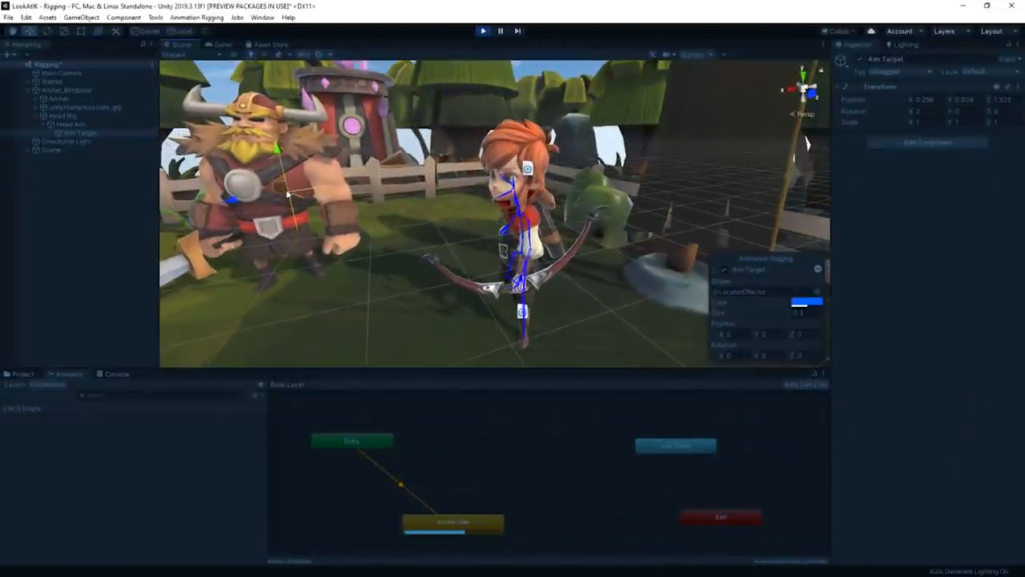
# - Move the Aim Target in front of the archer during play to test the head tracking, ending play mode when done
pyautogui.moveTo(288, 195); pyautogui.dragTo(410, 231)
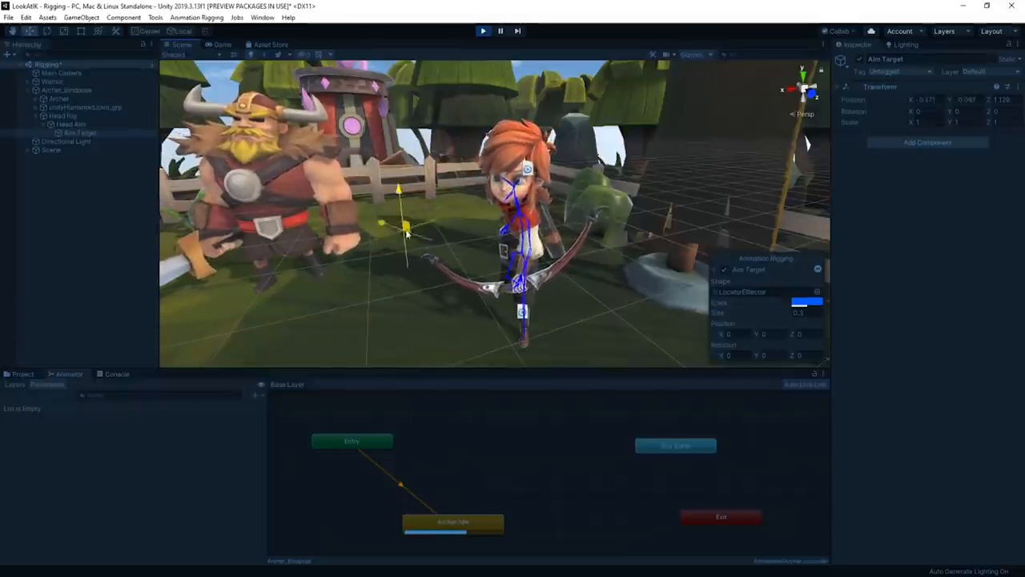
pyautogui.hotkey('ctrl', 'p')
# - Create an empty child named Head Aim under Head Rig and add a Multi-Aim Constraint to it
pyautogui.click(60, 115)
pyautogui.rightClick(59, 118)
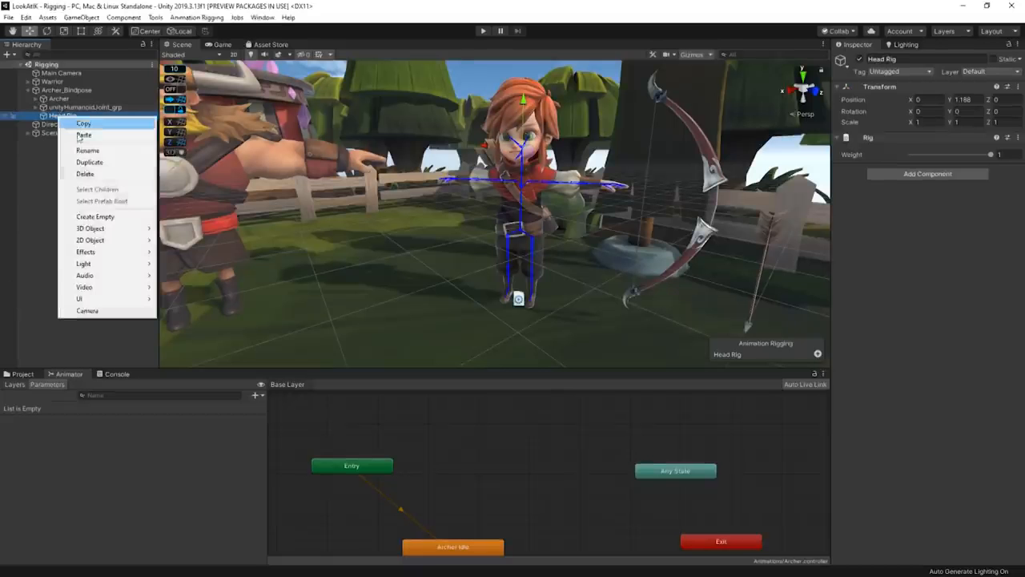
pyautogui.click(116, 215)
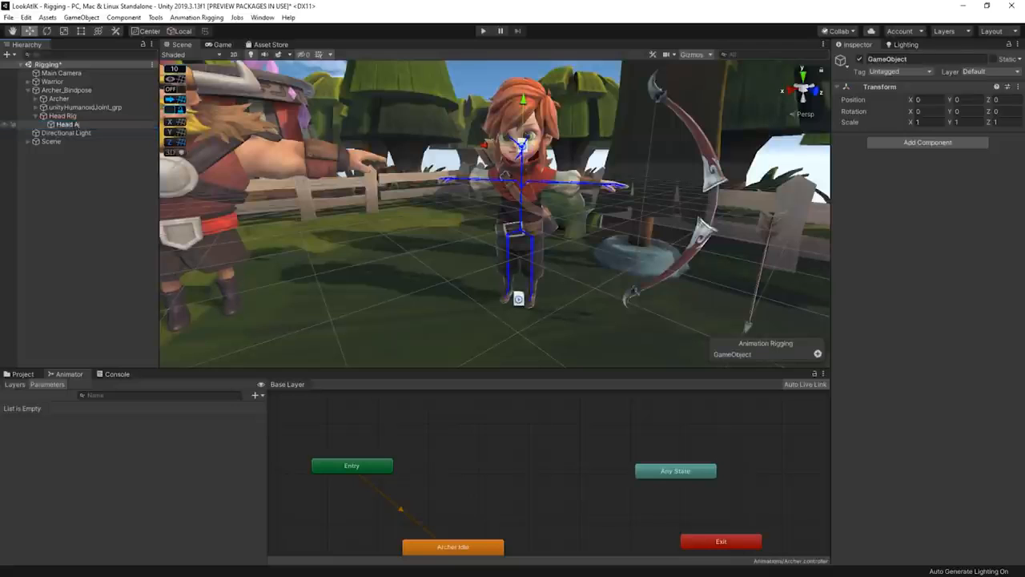
pyautogui.click(887, 142)
pyautogui.write('multi')
pyautogui.press('Return')
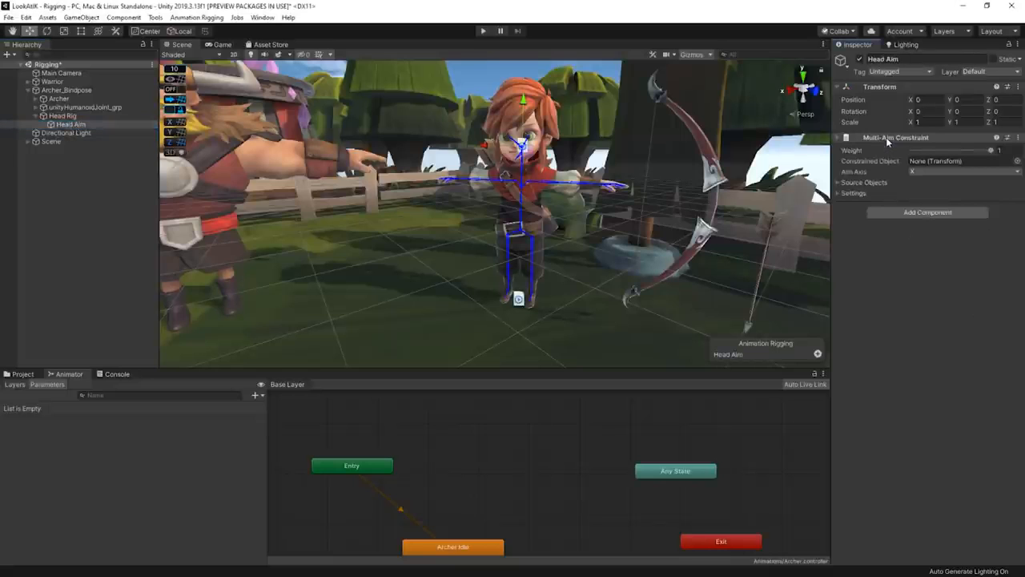
# - Create an empty child named Aim Target under Head Aim
pyautogui.rightClick(62, 122)
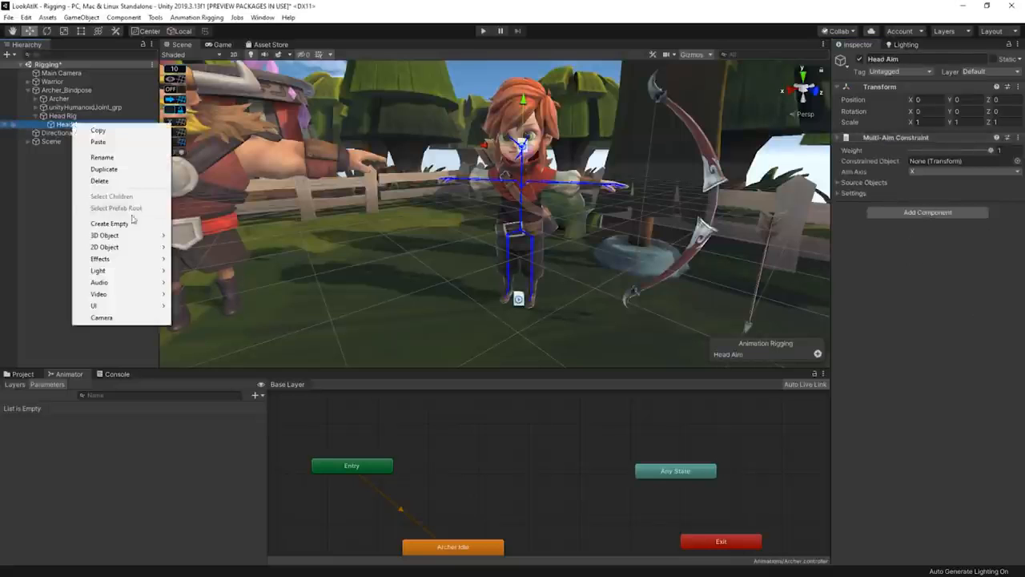
pyautogui.click(120, 222)
pyautogui.write('Aim Target')
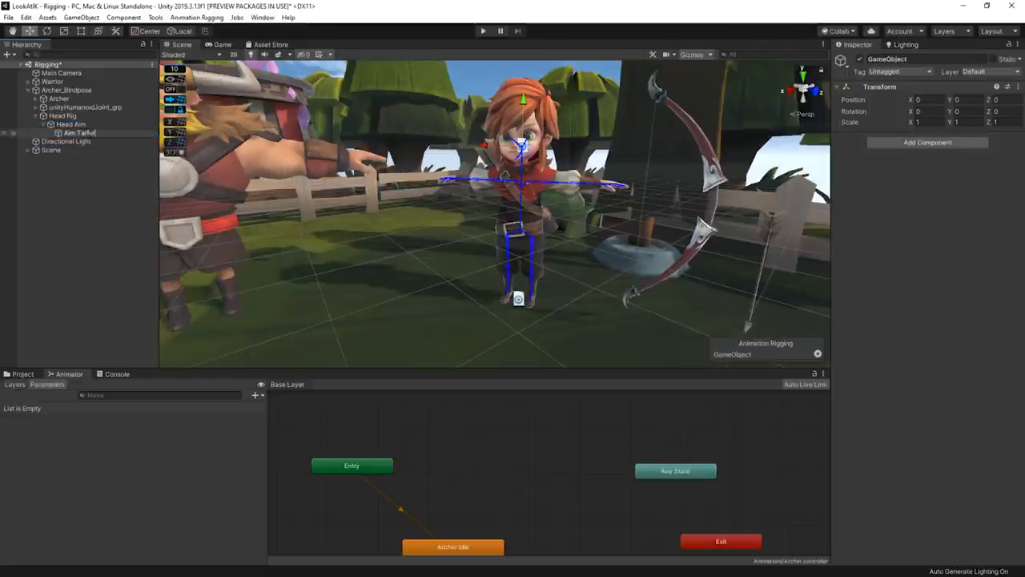
pyautogui.press('Return')
# - Move the Aim Target out in front of the archer's face to about 0.8 on Z
pyautogui.press('f')
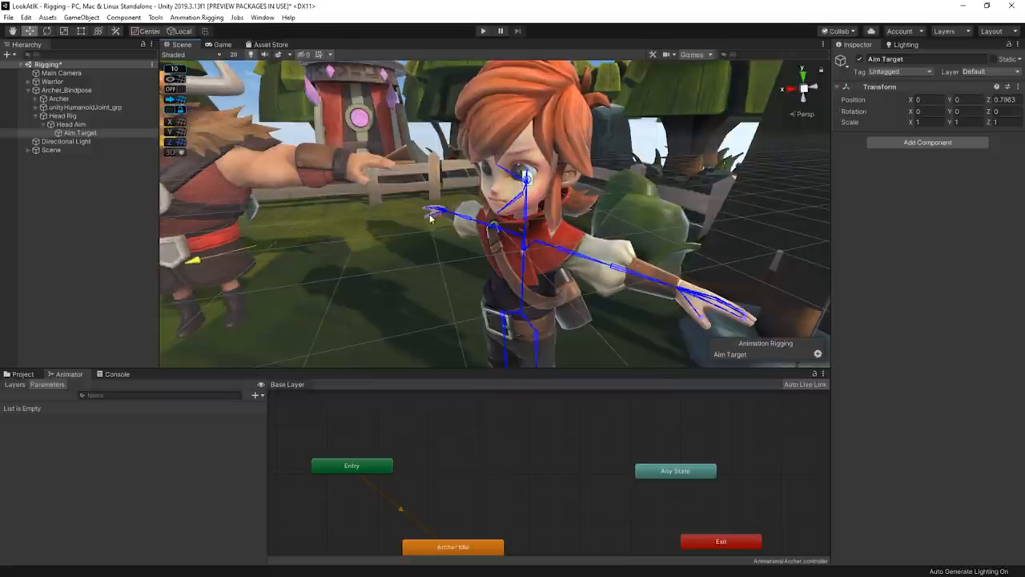
pyautogui.moveTo(430, 218); pyautogui.dragTo(429, 218)
pyautogui.scroll(-3, 448, 221)
pyautogui.moveTo(481, 229); pyautogui.dragTo(479, 245, button='middle')
pyautogui.scroll(-1, 479, 245)
# - Add a LocatorEffector to the Aim Target with a blue color and a size of 0.3
pyautogui.click(817, 354)
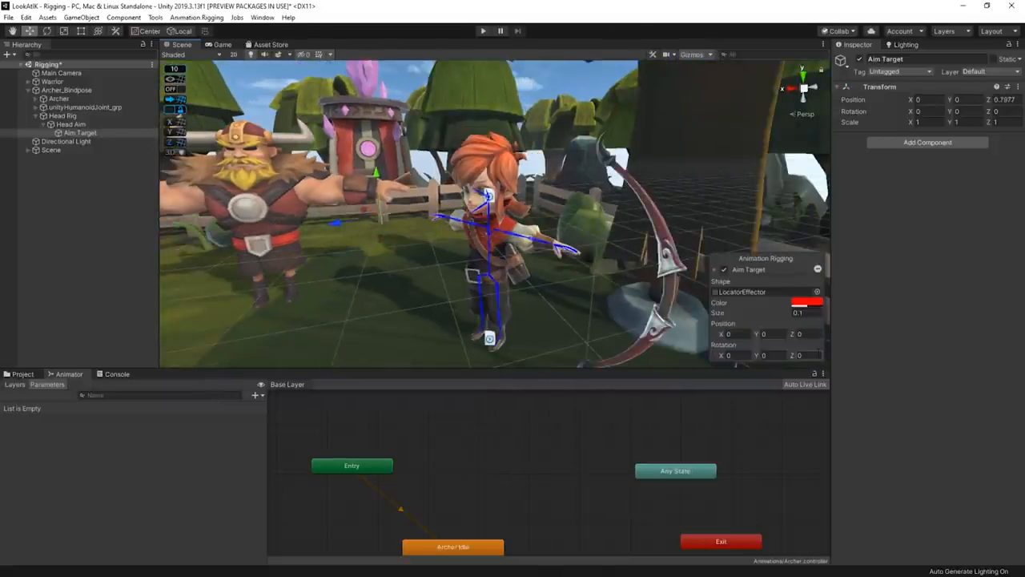
pyautogui.click(807, 302)
pyautogui.moveTo(258, 290); pyautogui.dragTo(246, 276)
pyautogui.click(346, 158)
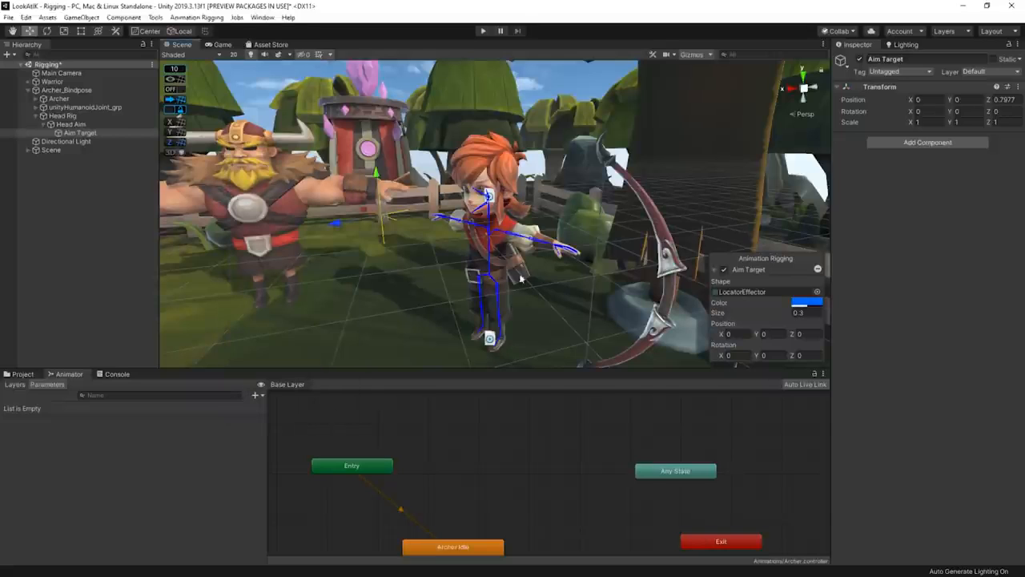
# - Configure Head Aim's Multi-Aim Constraint with Head as constrained object, Z as aim axis and Aim Target as source object
pyautogui.click(80, 126)
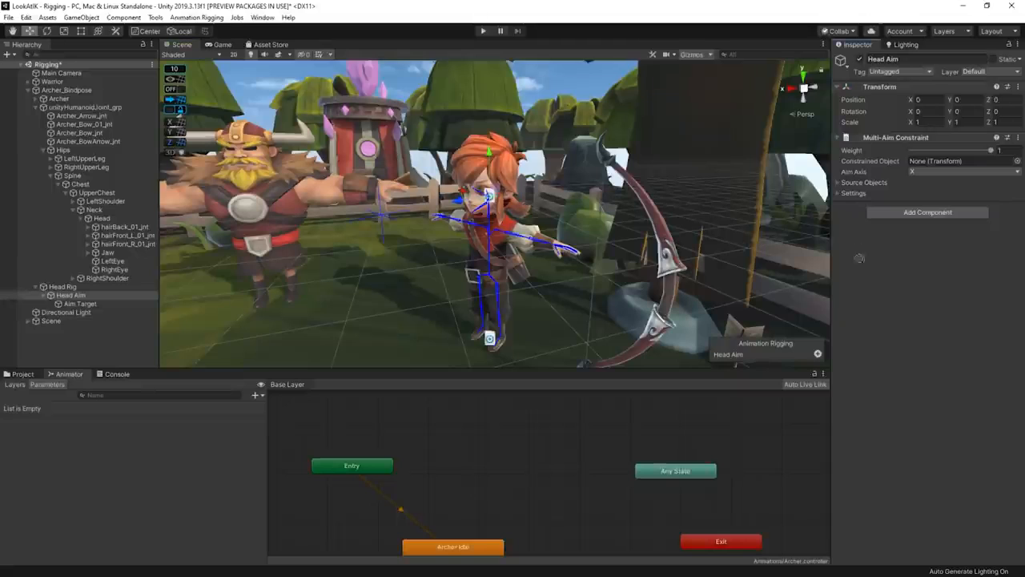
pyautogui.click(930, 172)
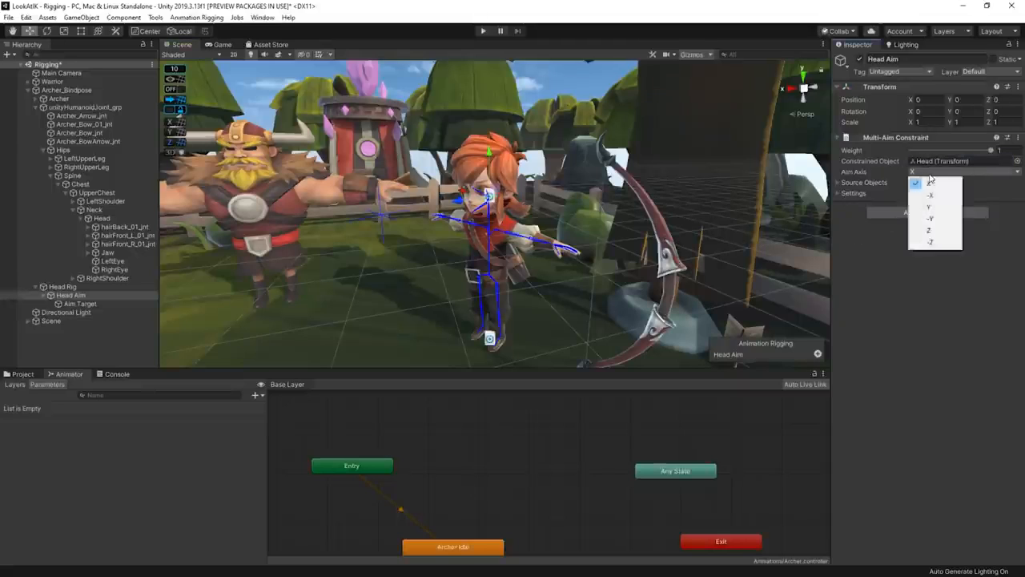
pyautogui.click(926, 231)
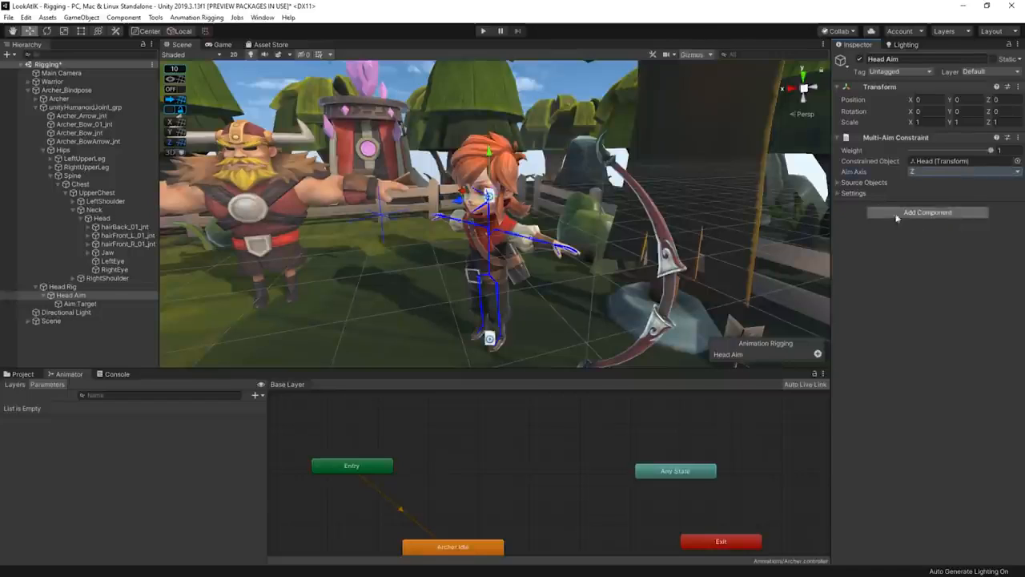
pyautogui.click(841, 184)
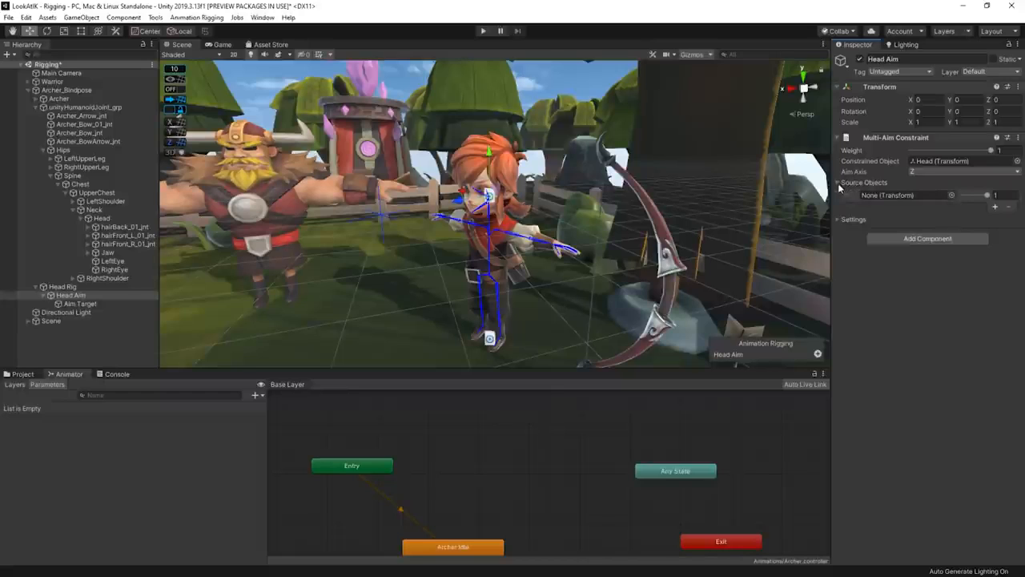
pyautogui.moveTo(74, 304); pyautogui.dragTo(847, 290)
# - Play the scene and move the Aim Target around to test how the archer's head follows it
pyautogui.click(482, 31)
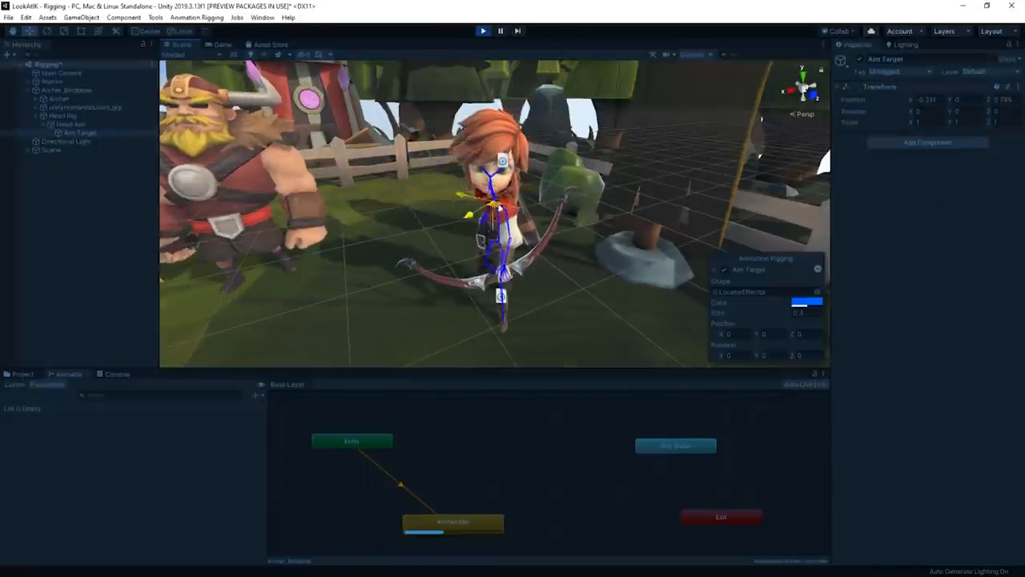
pyautogui.moveTo(411, 209); pyautogui.dragTo(301, 177)
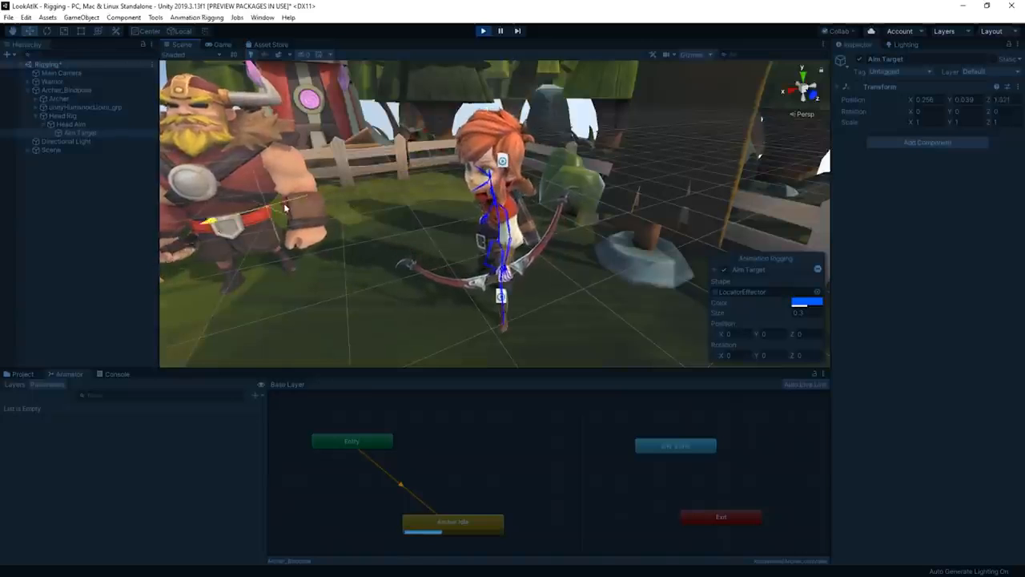
pyautogui.keyDown('alt'); pyautogui.moveTo(316, 247); pyautogui.dragTo(327, 224); pyautogui.keyUp('alt')
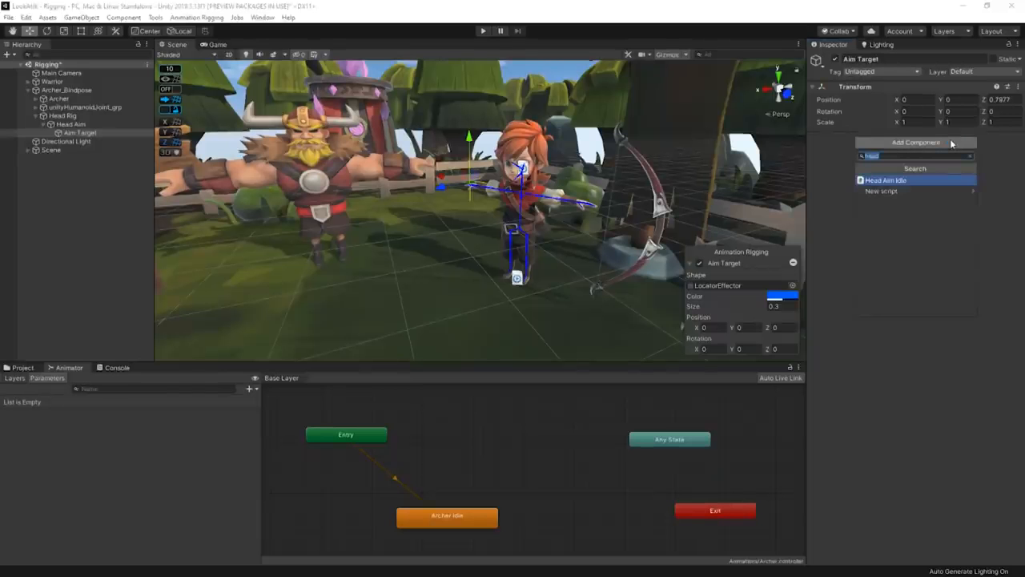
# - Add the Head Aim Idle script to the Aim Target and open its code in Visual Studio for review
pyautogui.press('Return')
pyautogui.doubleClick(937, 150)
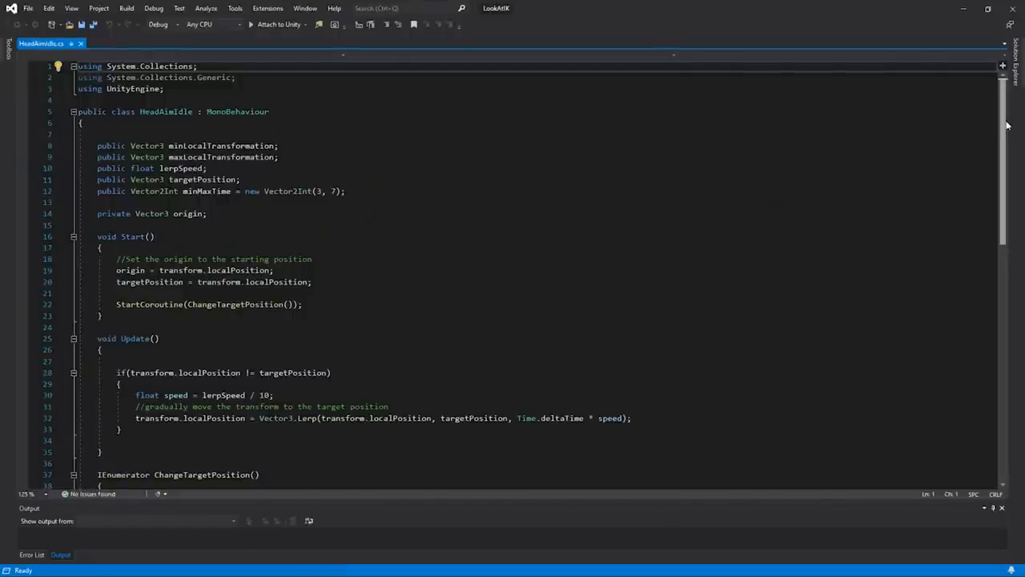
pyautogui.moveTo(1006, 122); pyautogui.dragTo(1006, 125)
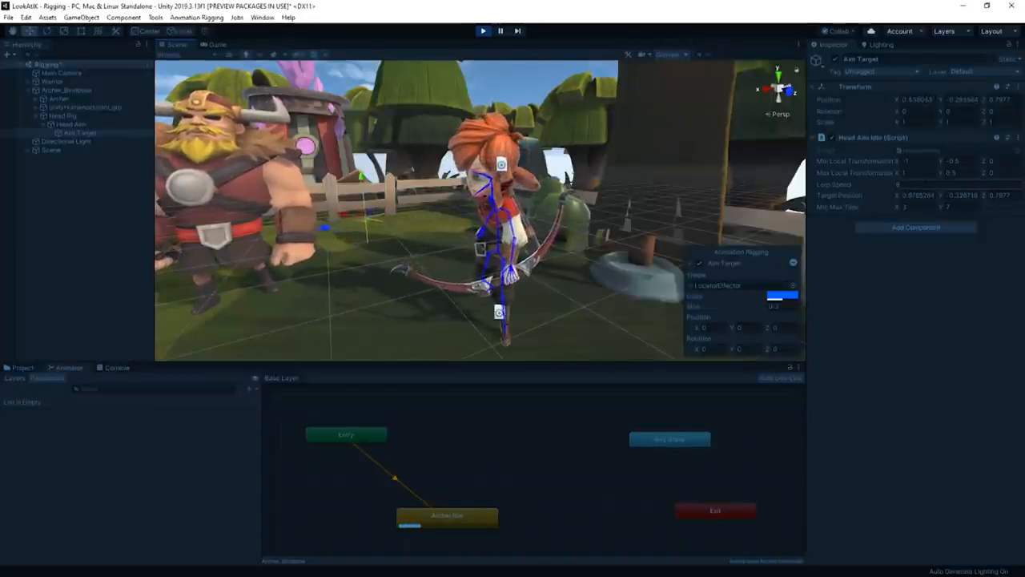
# - Show the Game view during play and try a Lerp Speed of 20 on the Aim Target's Head Aim Idle script
pyautogui.click(212, 45)
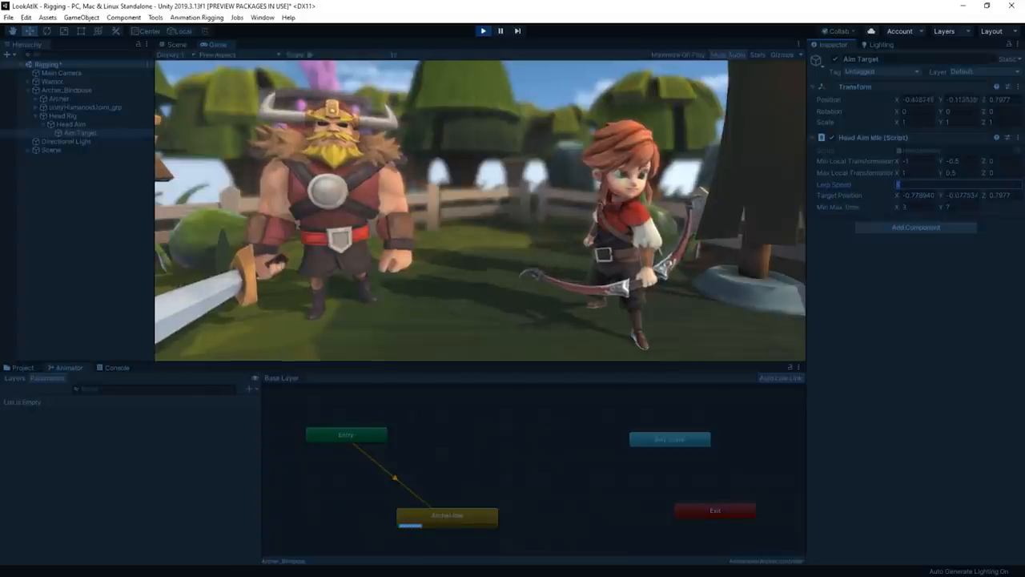
pyautogui.write('20')
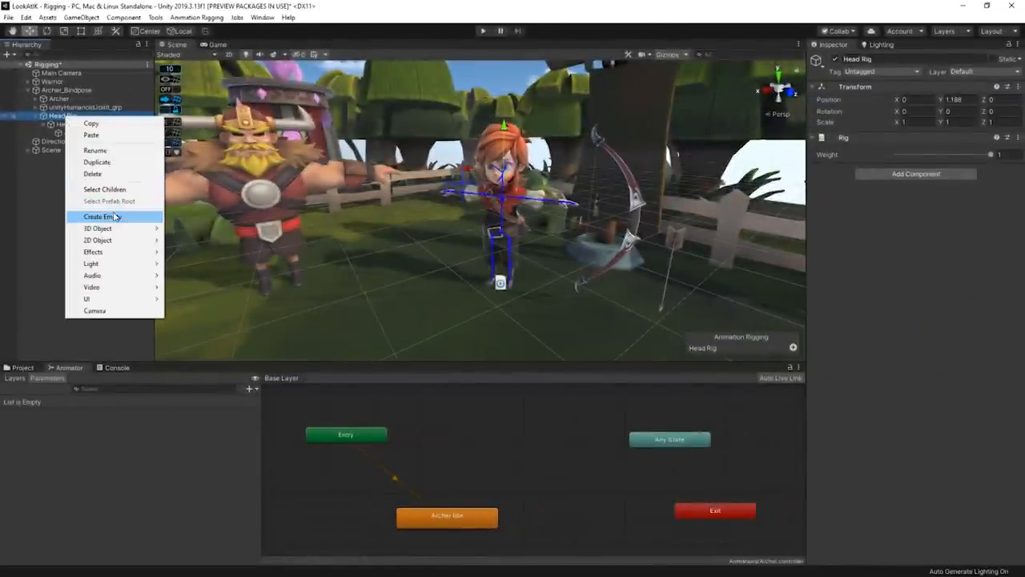
# - Add an empty Eye Aim object under Head Rig, with two empty child objects named Left and Right
pyautogui.click(102, 216)
pyautogui.write('Eye Aim')
pyautogui.press('Return')
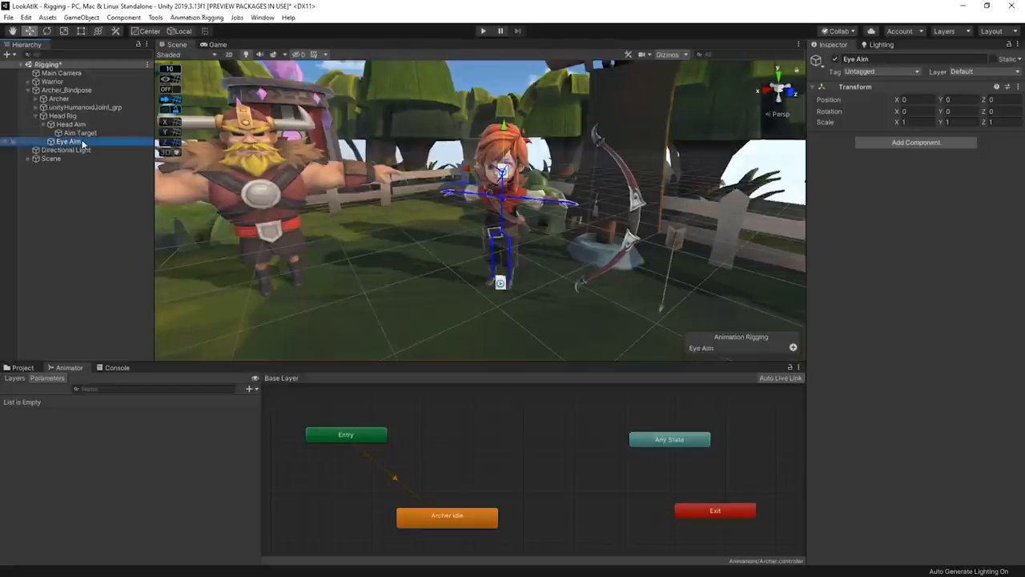
pyautogui.rightClick(82, 143)
pyautogui.click(102, 239)
pyautogui.write('Left')
pyautogui.rightClick(80, 142)
pyautogui.click(103, 239)
pyautogui.write('Right')
# - Add a Multi-Aim Constraint to Left with LeftEye as constrained object, Aim Target as source object and Z as aim axis
pyautogui.click(69, 150)
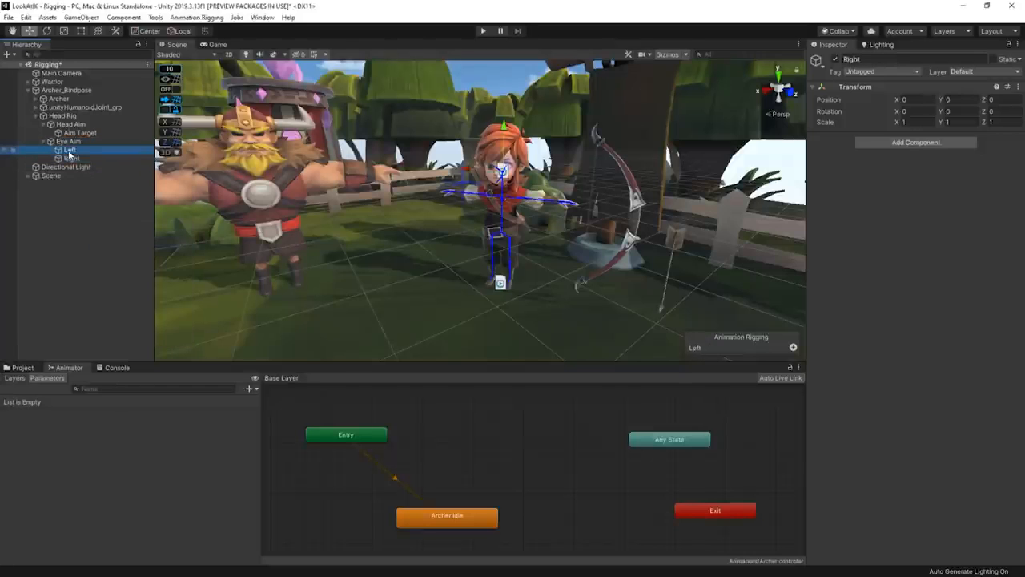
pyautogui.click(925, 143)
pyautogui.write('mul')
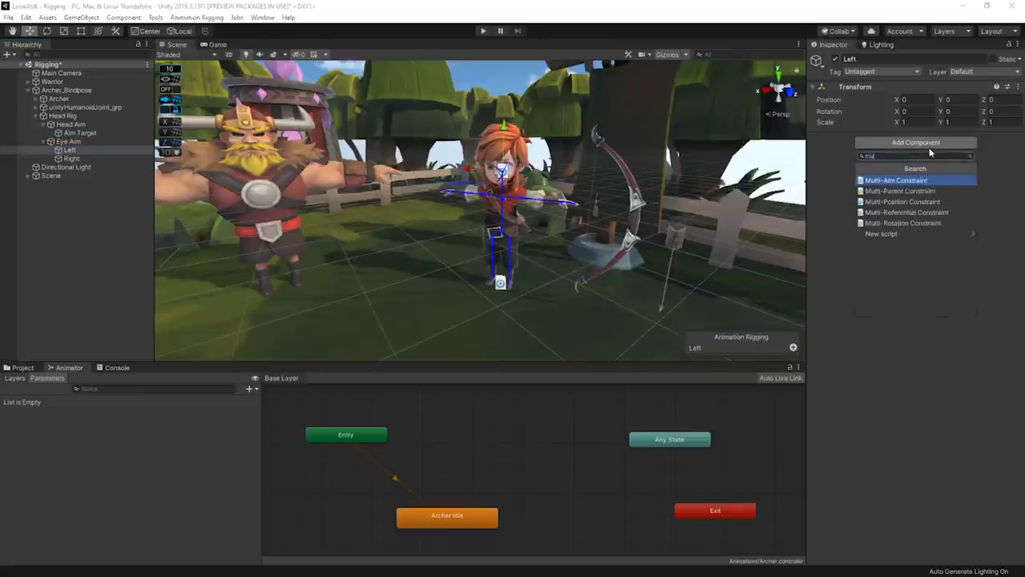
pyautogui.press('Return')
pyautogui.click(840, 182)
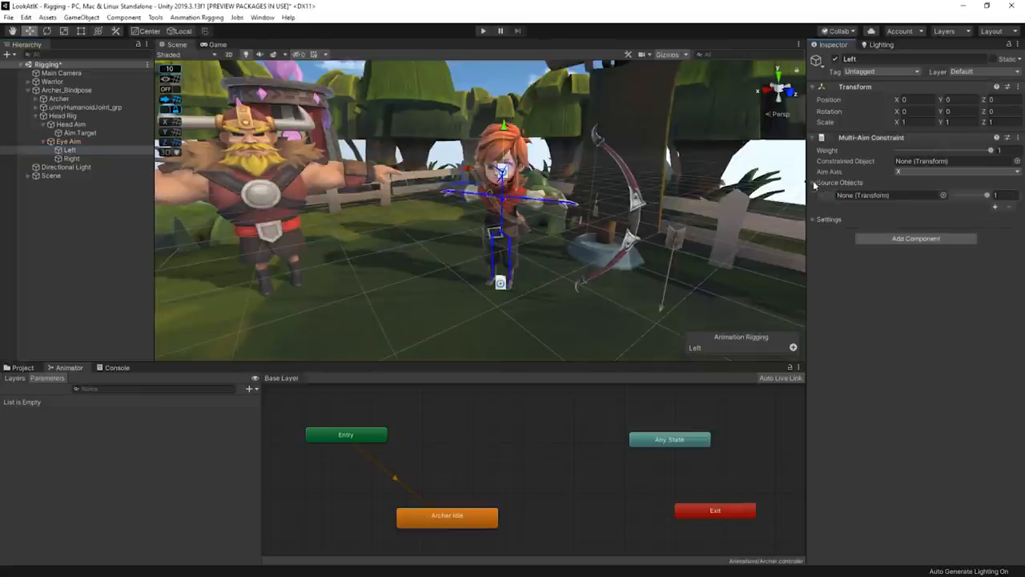
pyautogui.click(36, 108)
pyautogui.moveTo(110, 263); pyautogui.dragTo(789, 272)
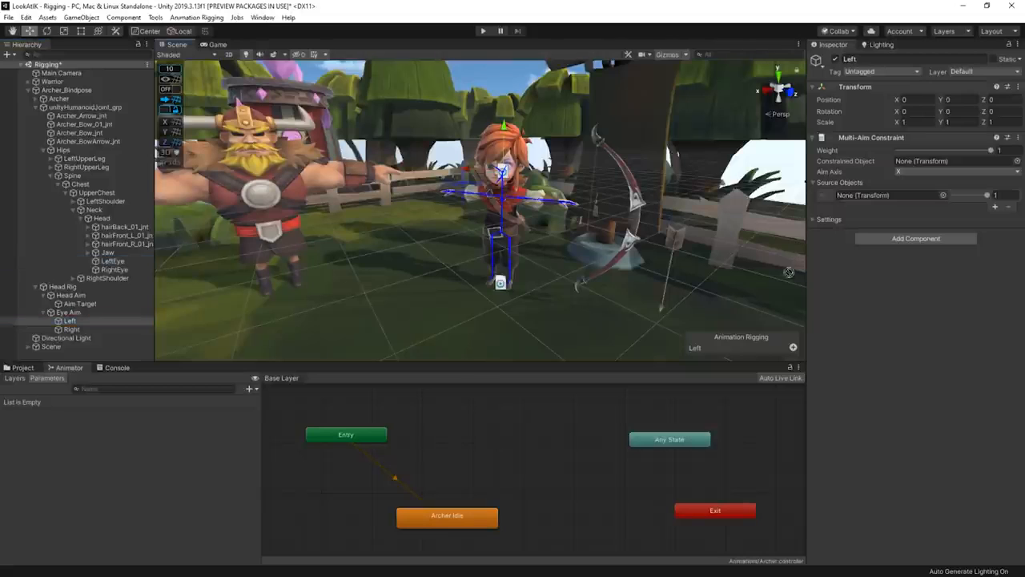
pyautogui.click(945, 171)
pyautogui.click(921, 230)
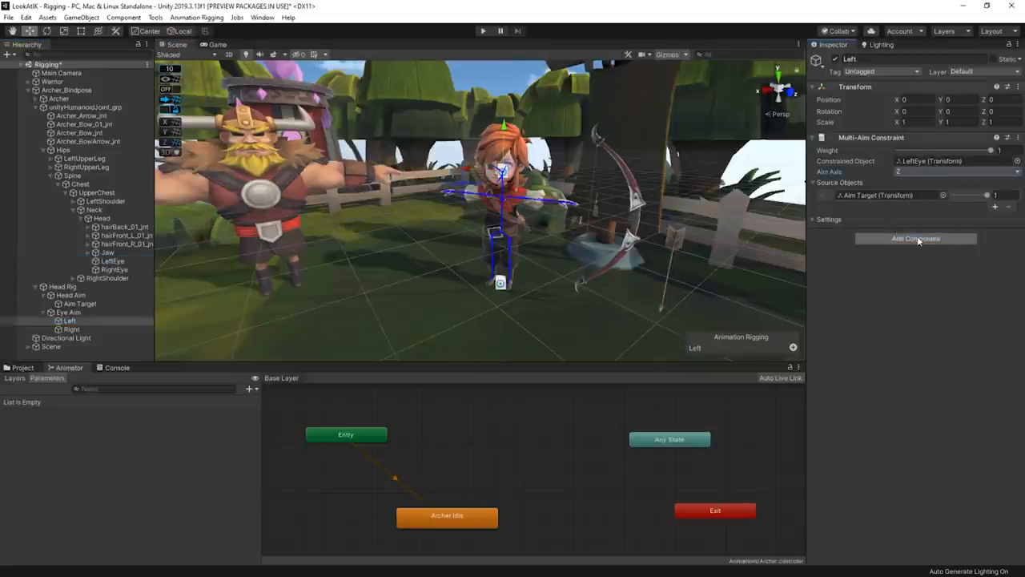
# - Configure Right's Multi-Aim Constraint with RightEye as constrained object, -Z as aim axis and Aim Target as source object
pyautogui.click(71, 329)
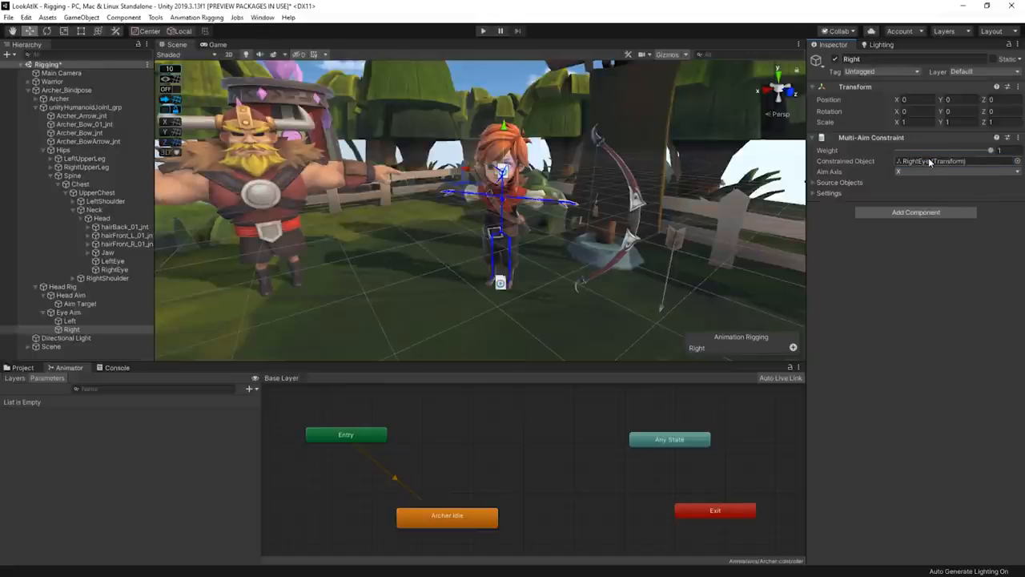
pyautogui.click(929, 171)
pyautogui.click(921, 236)
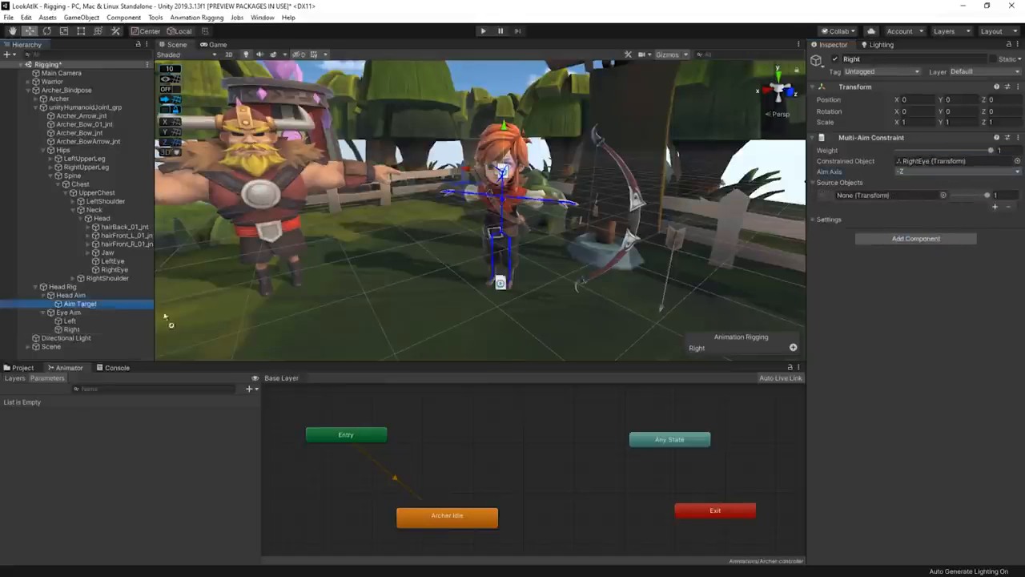
# - Play the scene and examine the archer's eye and head movement in the Scene view
pyautogui.click(483, 31)
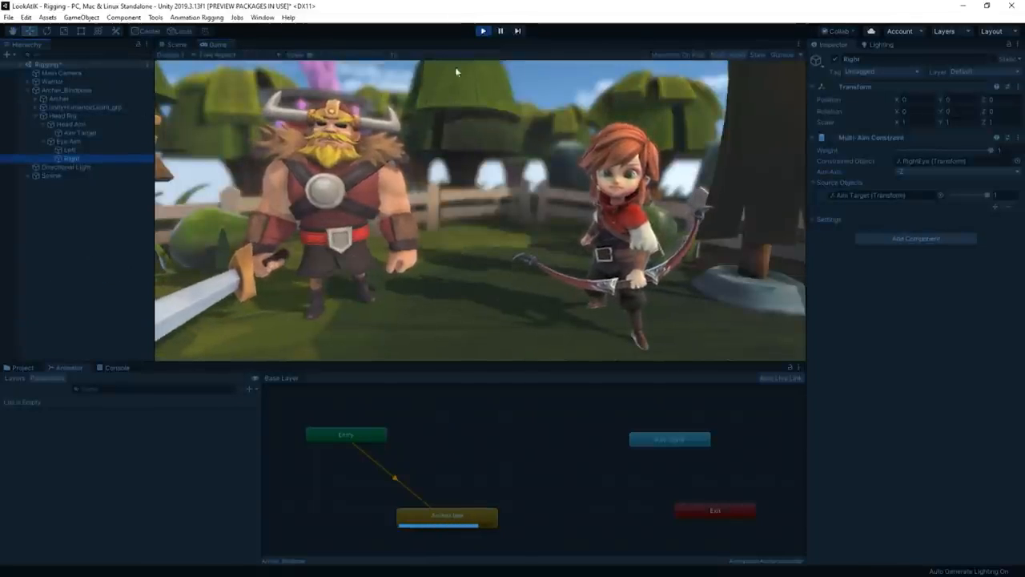
pyautogui.click(173, 45)
pyautogui.moveTo(506, 152); pyautogui.dragTo(533, 148, button='right')
pyautogui.press('w')
pyautogui.press('s')
pyautogui.press('w')
pyautogui.press('s')
pyautogui.press('w')
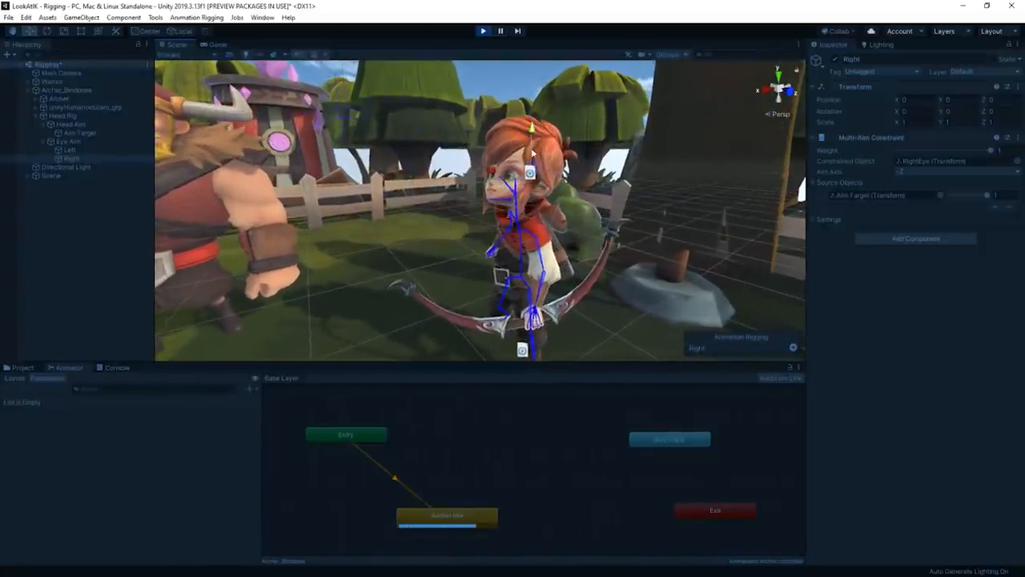
# - Lower the weight of Head Aim's Multi-Aim Constraint to about 0.755 during play
pyautogui.click(94, 133)
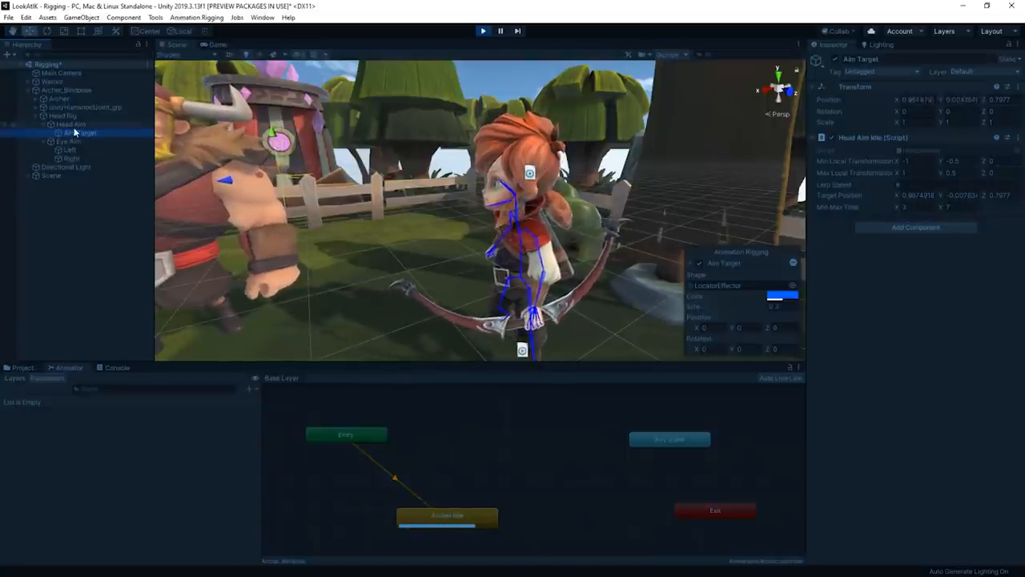
pyautogui.click(70, 124)
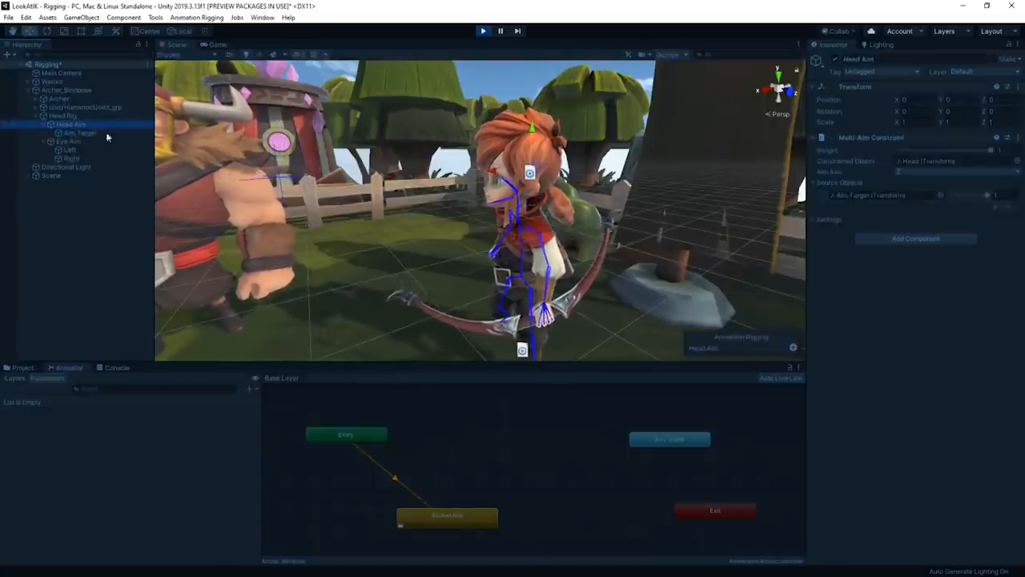
pyautogui.click(992, 151)
pyautogui.moveTo(993, 152); pyautogui.dragTo(970, 152)
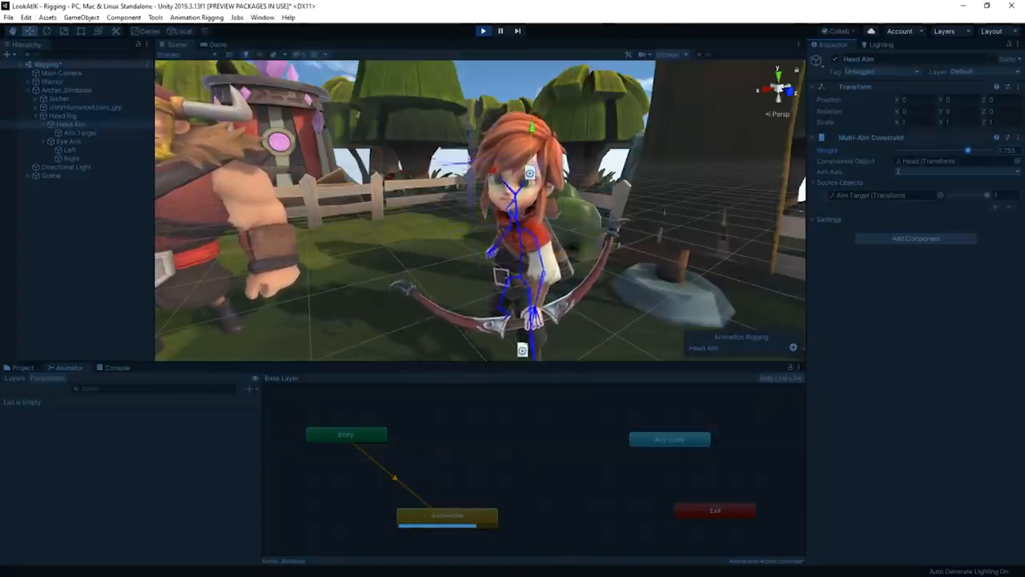
# - Inspect the archer's face up close to check the combined head and eye aiming, then show the Game view
pyautogui.moveTo(518, 241); pyautogui.dragTo(508, 228, button='right')
pyautogui.press('w')
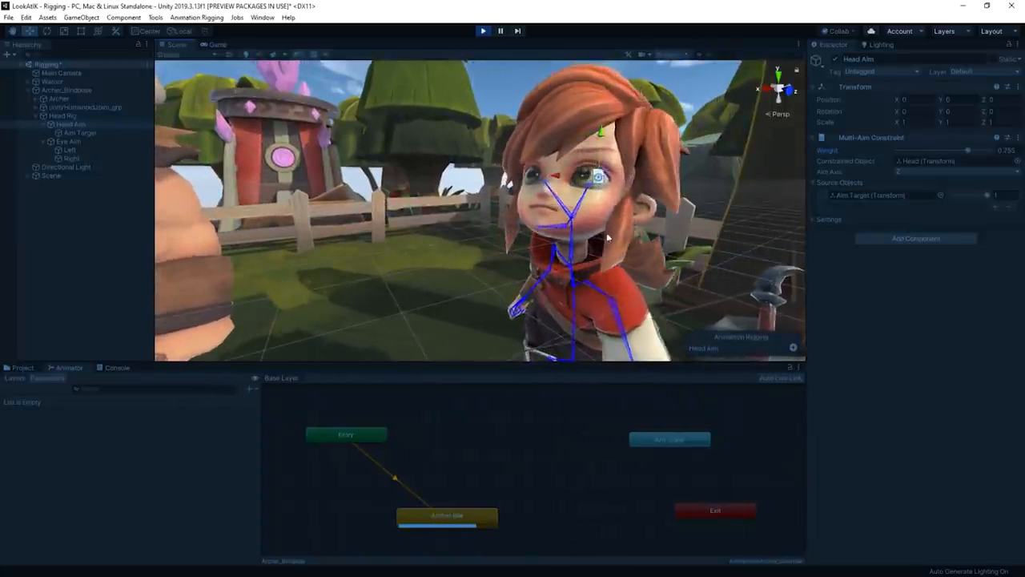
pyautogui.moveTo(588, 292); pyautogui.dragTo(603, 289, button='right')
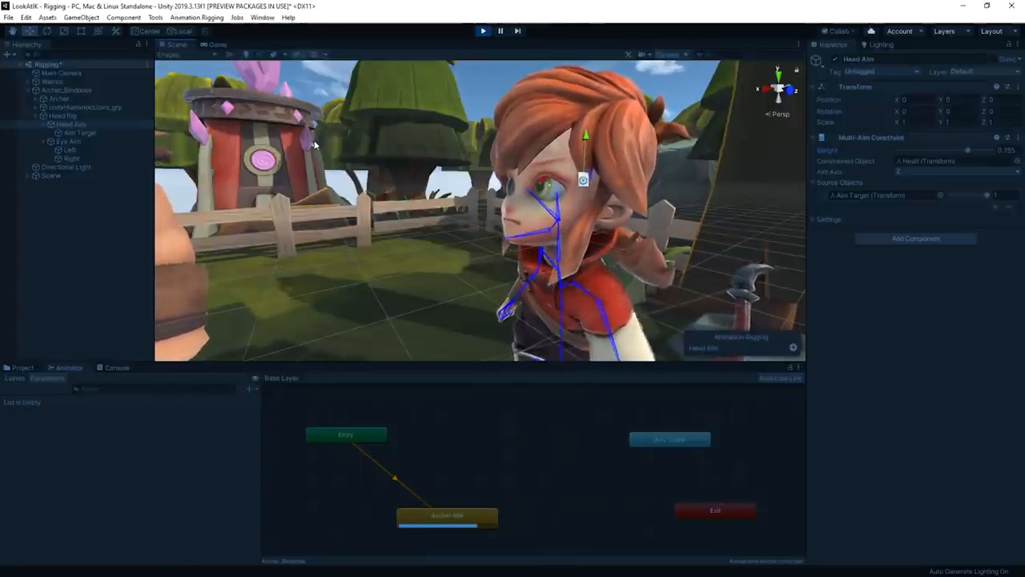
pyautogui.click(214, 46)
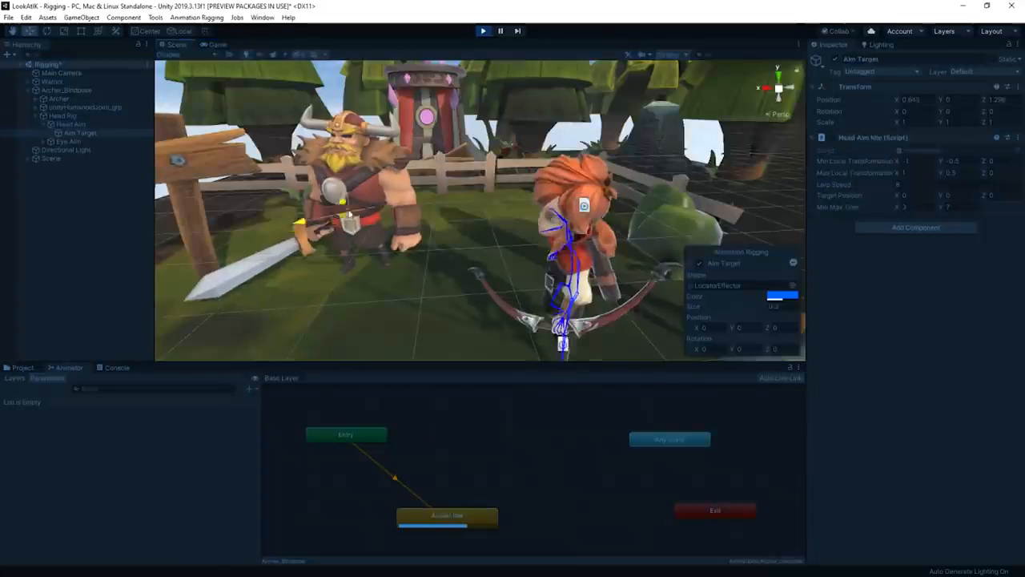
# - Move the Aim Target around the warrior during play to test how the archer's head and eyes track it
pyautogui.moveTo(353, 169); pyautogui.dragTo(340, 167)
pyautogui.moveTo(340, 168); pyautogui.dragTo(552, 238, button='right')
pyautogui.moveTo(305, 199); pyautogui.dragTo(350, 133)
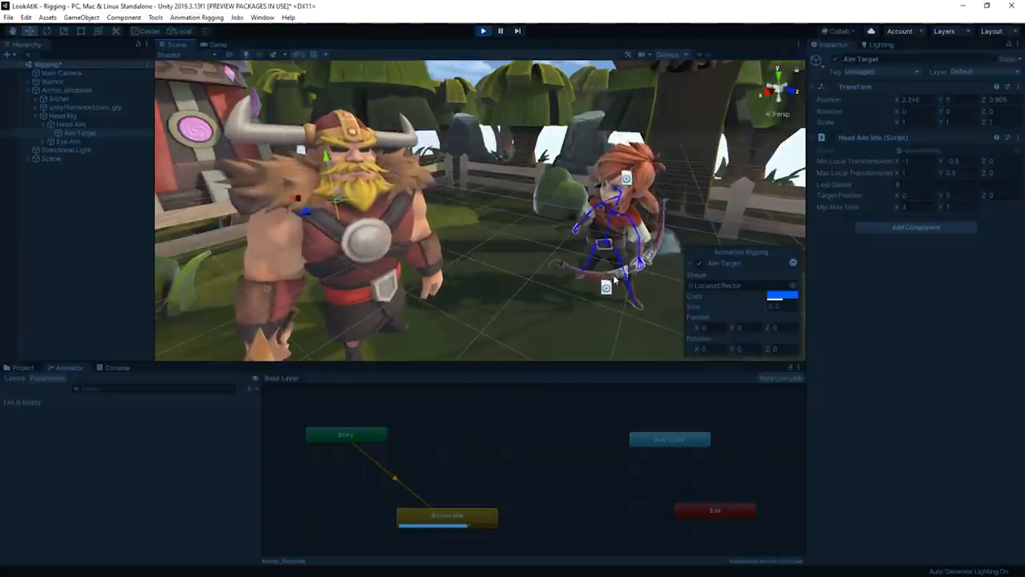
pyautogui.moveTo(614, 279); pyautogui.dragTo(412, 272, button='right')
pyautogui.scroll(4, 419, 276)
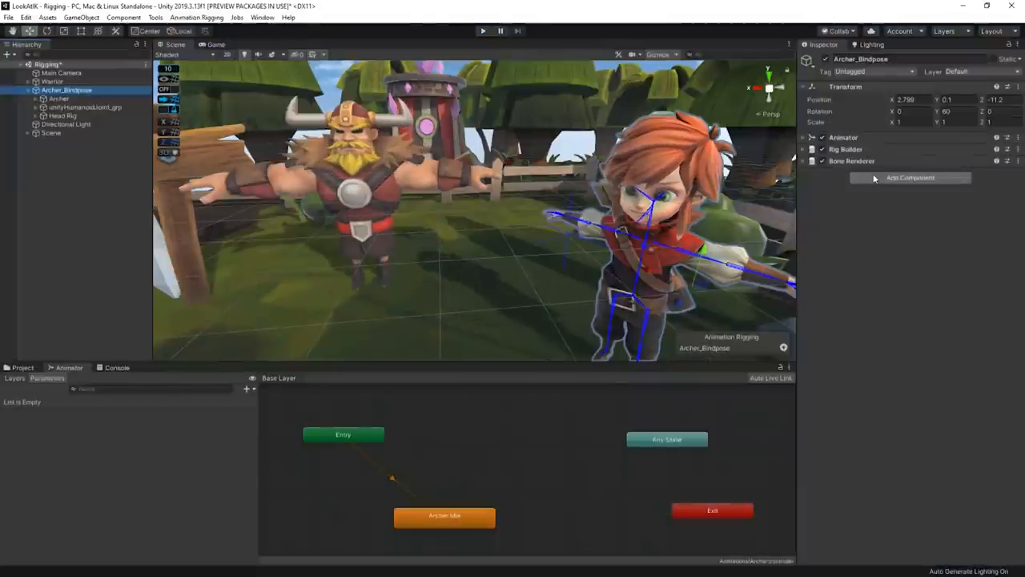
# - Add the Look At Nearby script to Archer_Bindpose and open its code in Visual Studio
pyautogui.click(911, 177)
pyautogui.click(910, 227)
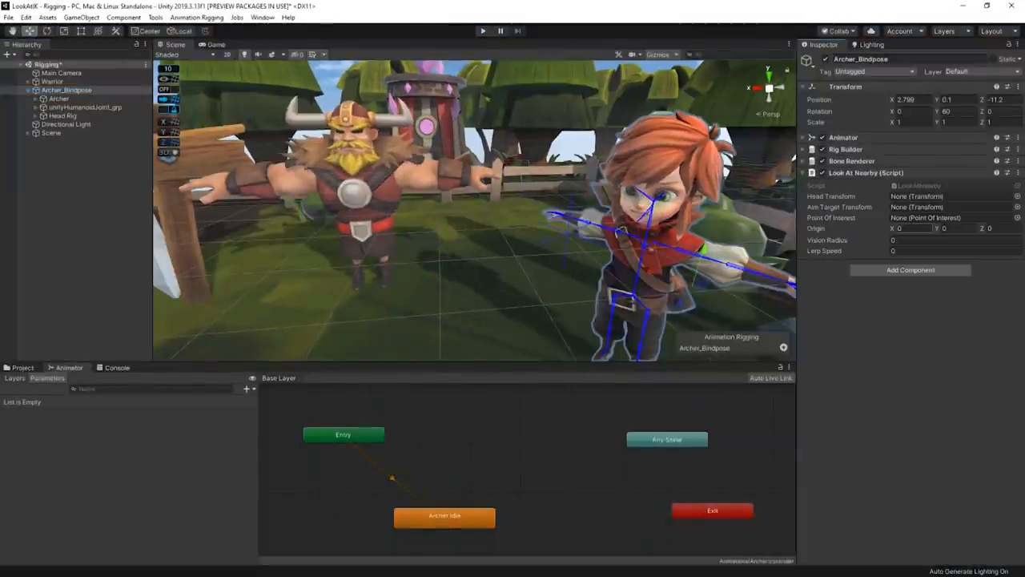
pyautogui.doubleClick(913, 187)
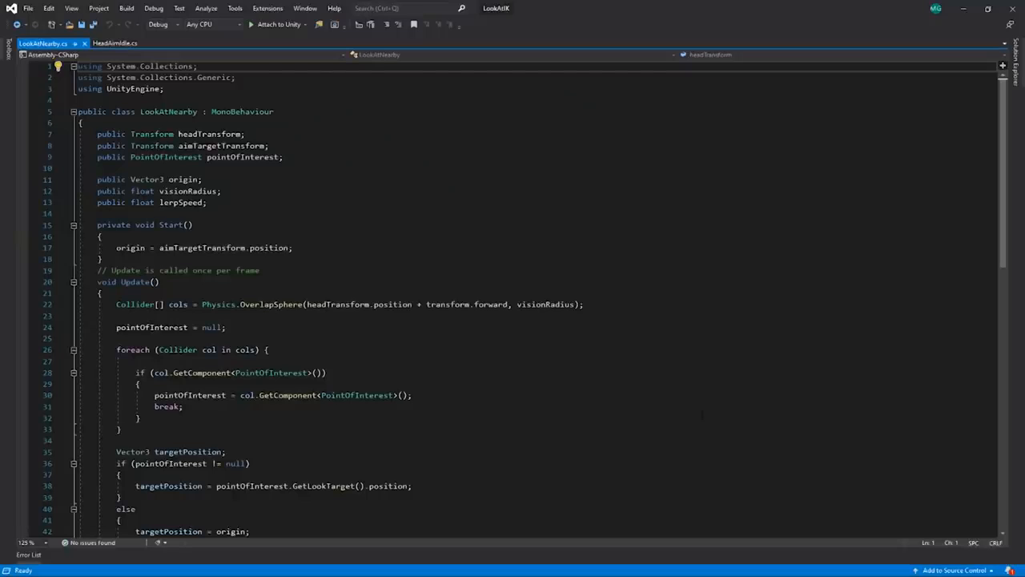
# - Review the OverlapSphere call and the foreach loop over the colliders in LookAtNearby's Update method
pyautogui.scroll(-2, 583, 240)
pyautogui.moveTo(584, 236); pyautogui.dragTo(117, 237)
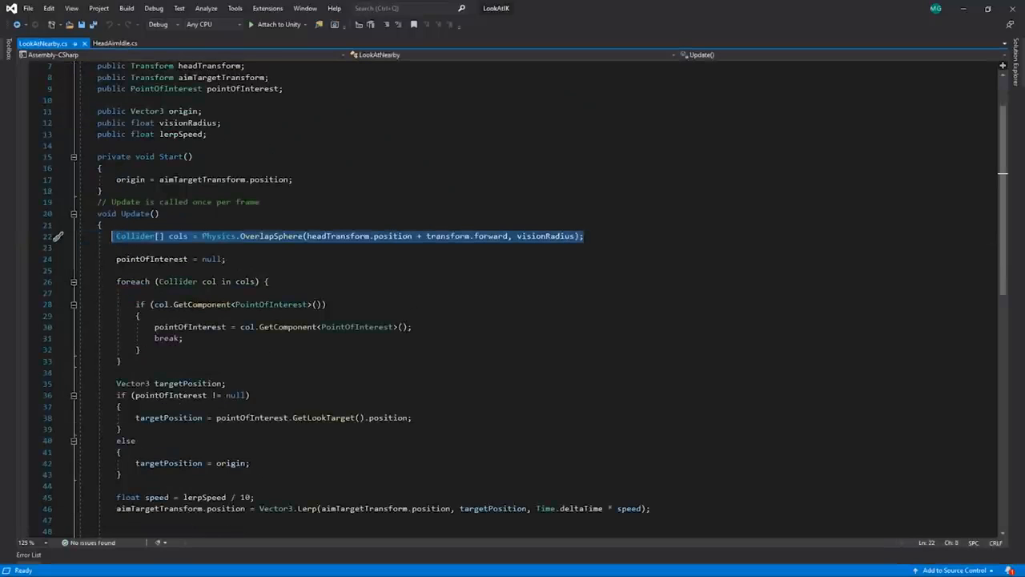
pyautogui.click(103, 191)
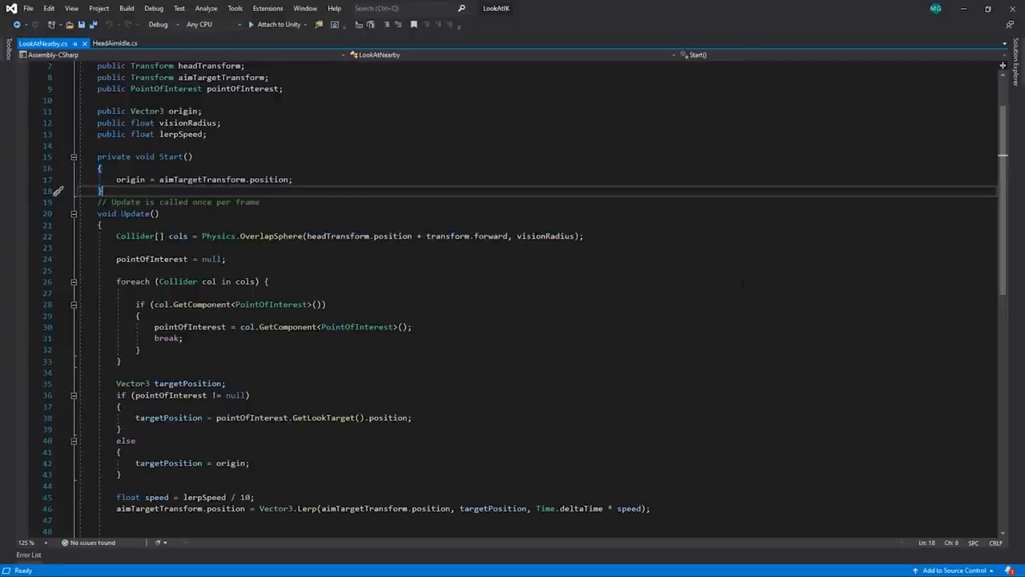
pyautogui.scroll(-1, 741, 282)
pyautogui.scroll(-2, 524, 300)
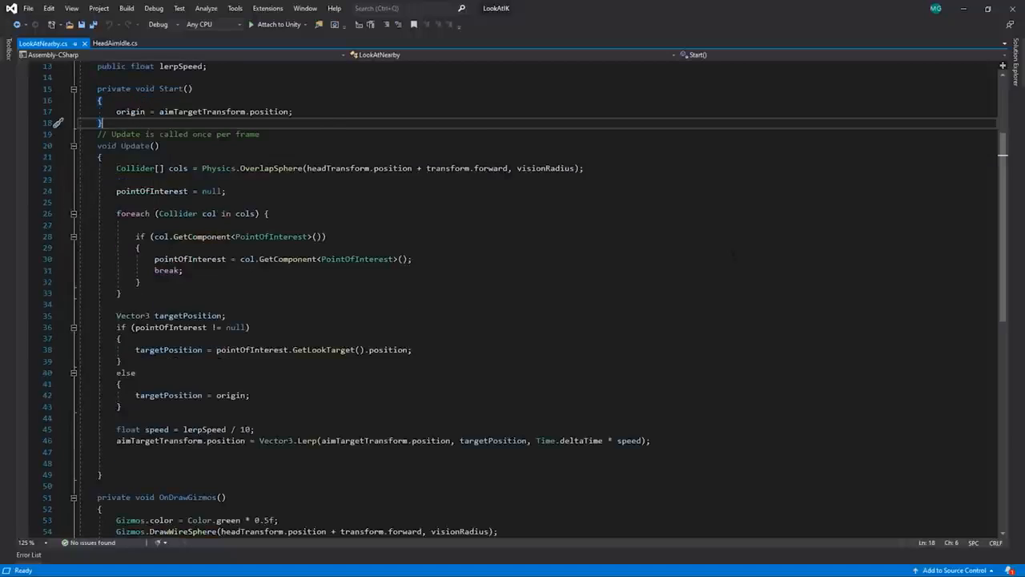
pyautogui.moveTo(117, 270); pyautogui.dragTo(88, 169)
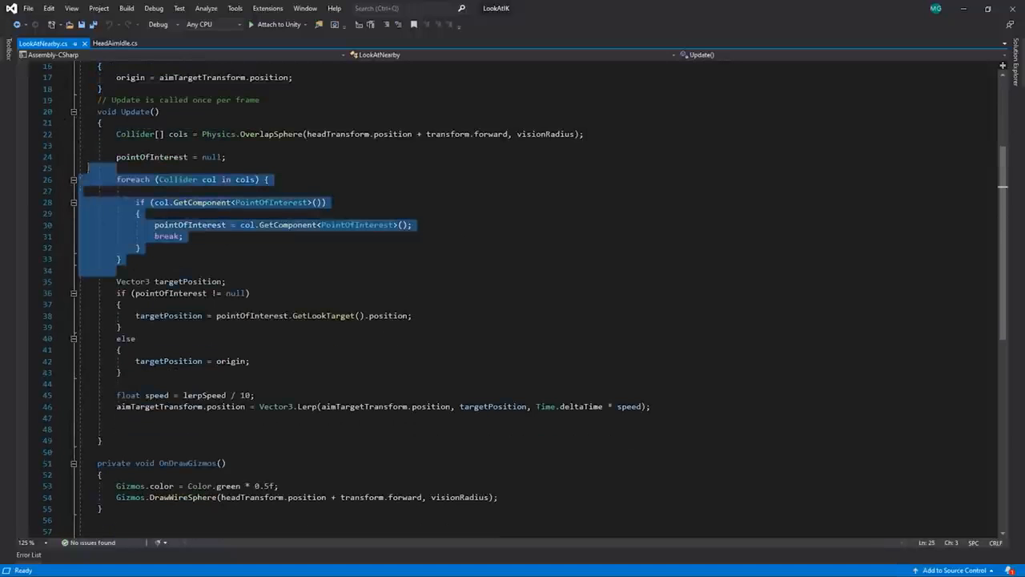
pyautogui.click(117, 270)
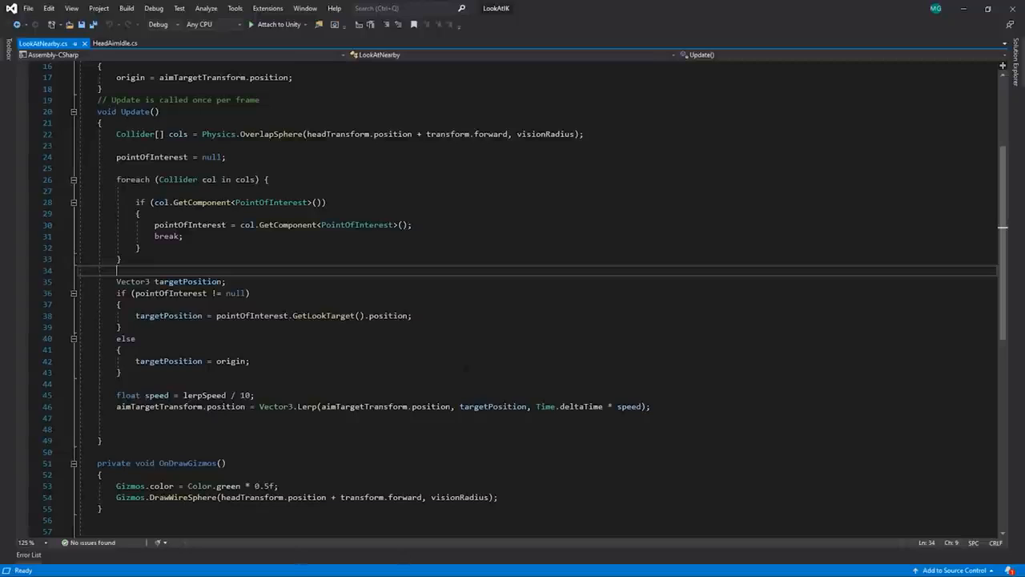
# - Open the PointOfInterest class definition and review its lookTarget field and GetLookTarget method
pyautogui.click(458, 394)
pyautogui.keyDown('ctrl'); pyautogui.click(278, 203); pyautogui.keyUp('ctrl')
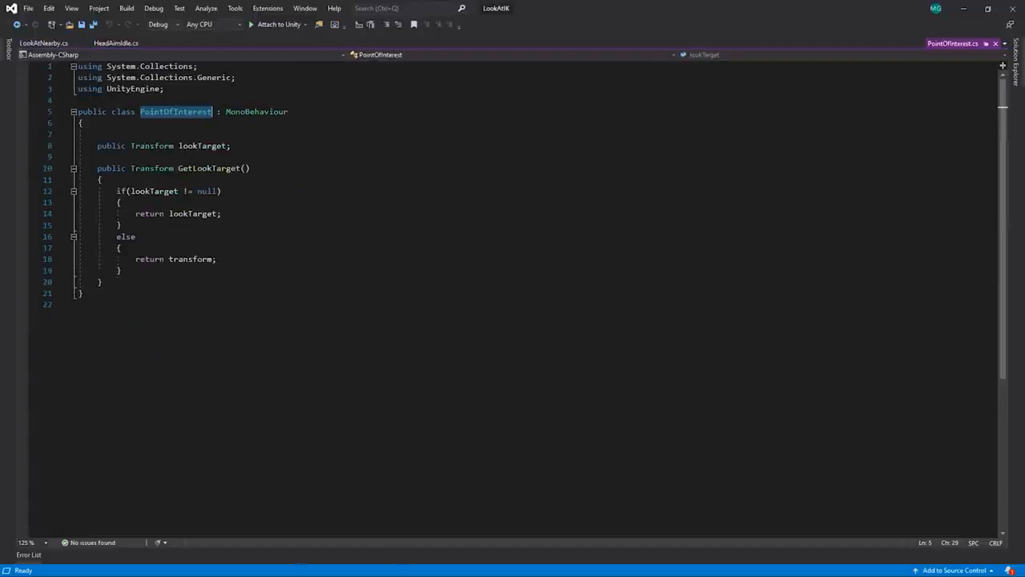
pyautogui.click(366, 302)
pyautogui.moveTo(102, 282); pyautogui.dragTo(79, 134)
pyautogui.click(101, 282)
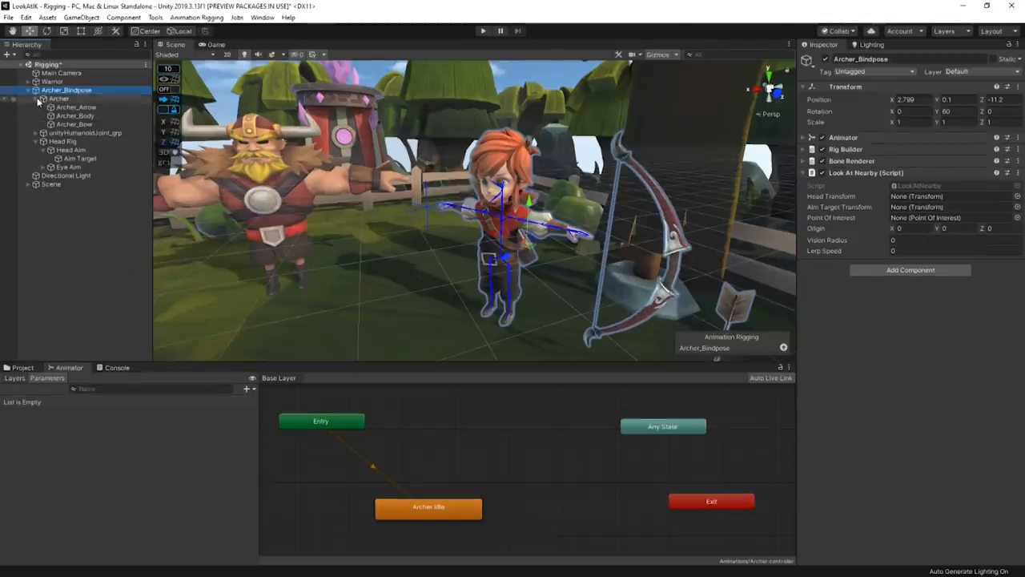
# - Assign Head as the Head Transform and Aim Target as the Aim Target Transform in Archer_Bindpose's Look At Nearby script
pyautogui.click(37, 98)
pyautogui.click(36, 107)
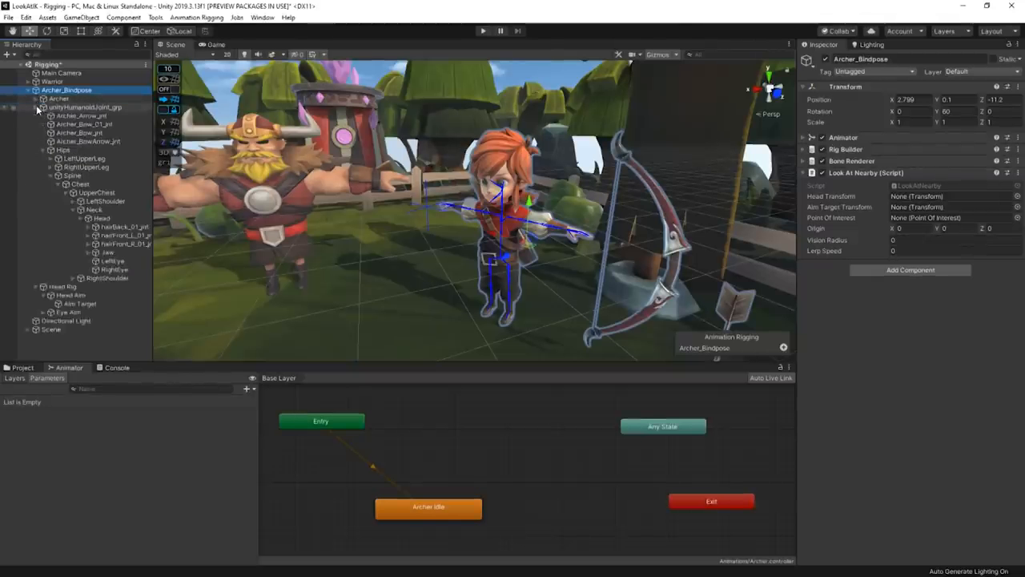
pyautogui.moveTo(113, 216); pyautogui.dragTo(649, 238)
pyautogui.moveTo(943, 210); pyautogui.dragTo(939, 203)
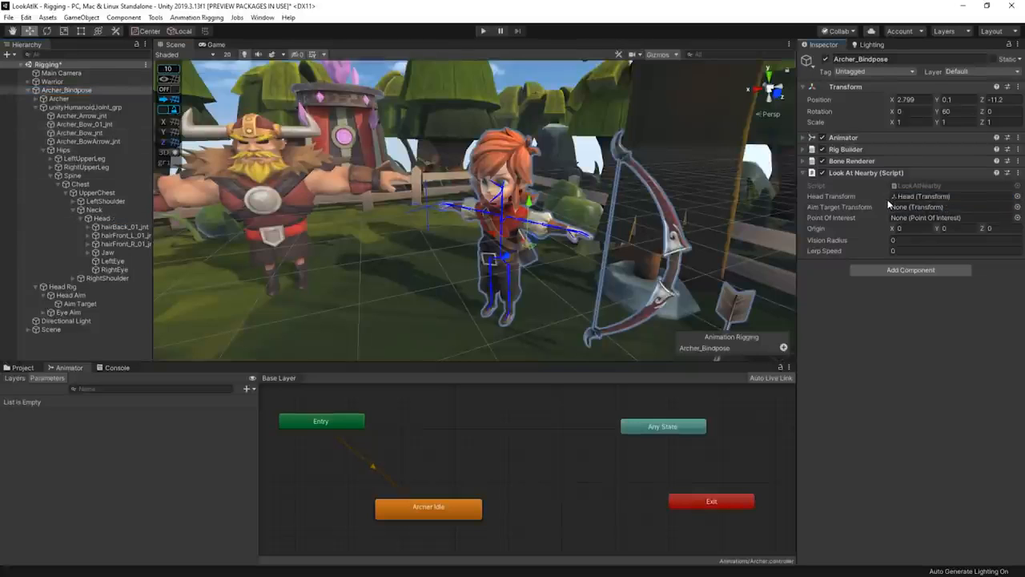
pyautogui.click(36, 106)
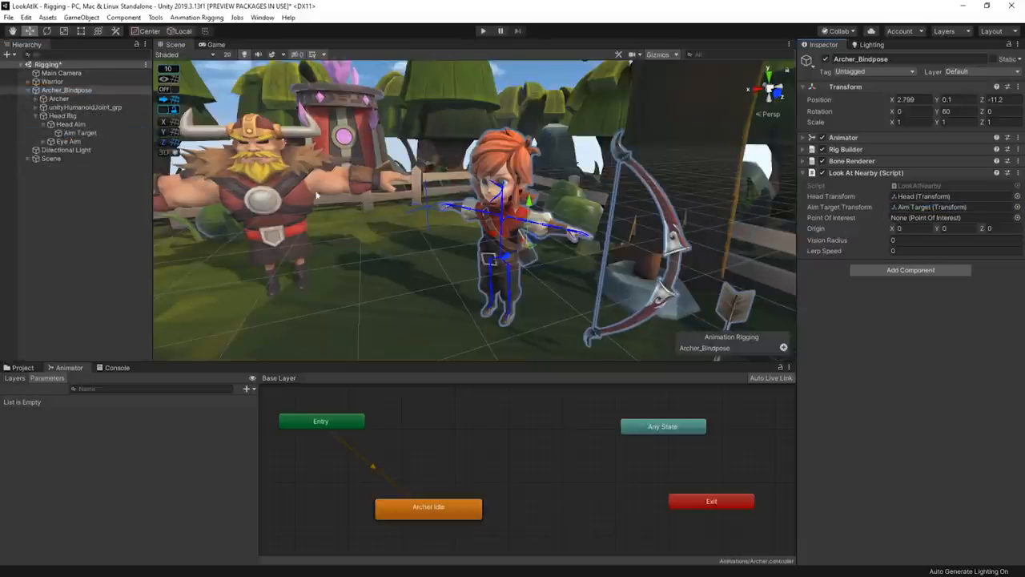
pyautogui.click(80, 133)
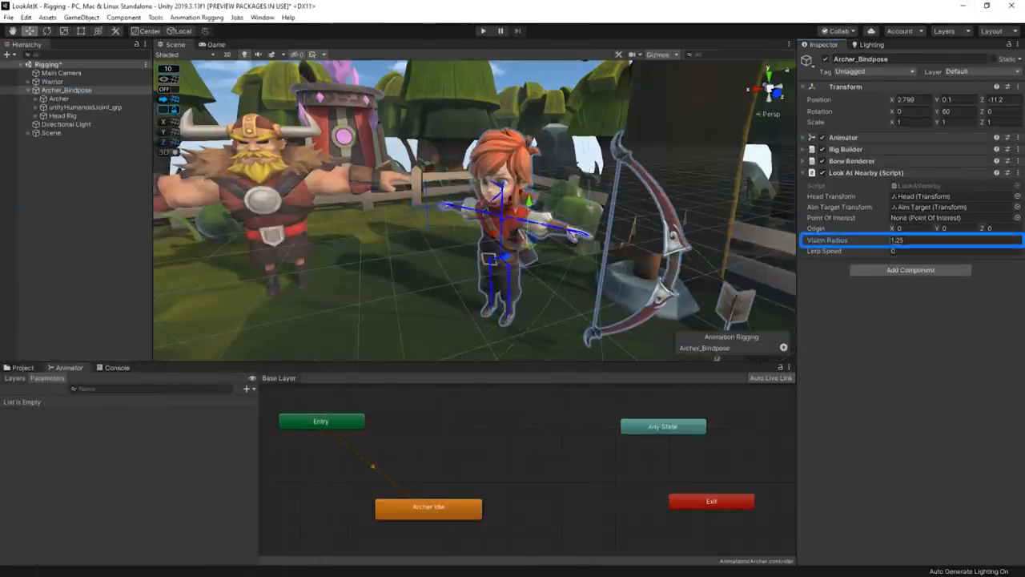
# - Add a Sphere Collider component to the Warrior object
pyautogui.keyDown('alt'); pyautogui.moveTo(416, 210); pyautogui.dragTo(376, 204); pyautogui.keyUp('alt')
pyautogui.scroll(-4, 374, 206)
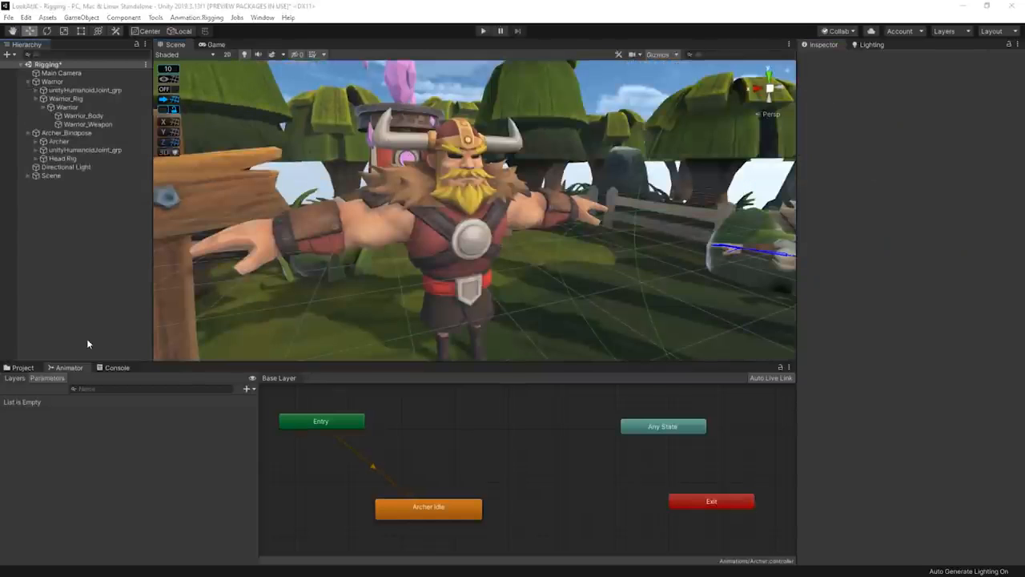
pyautogui.click(483, 202)
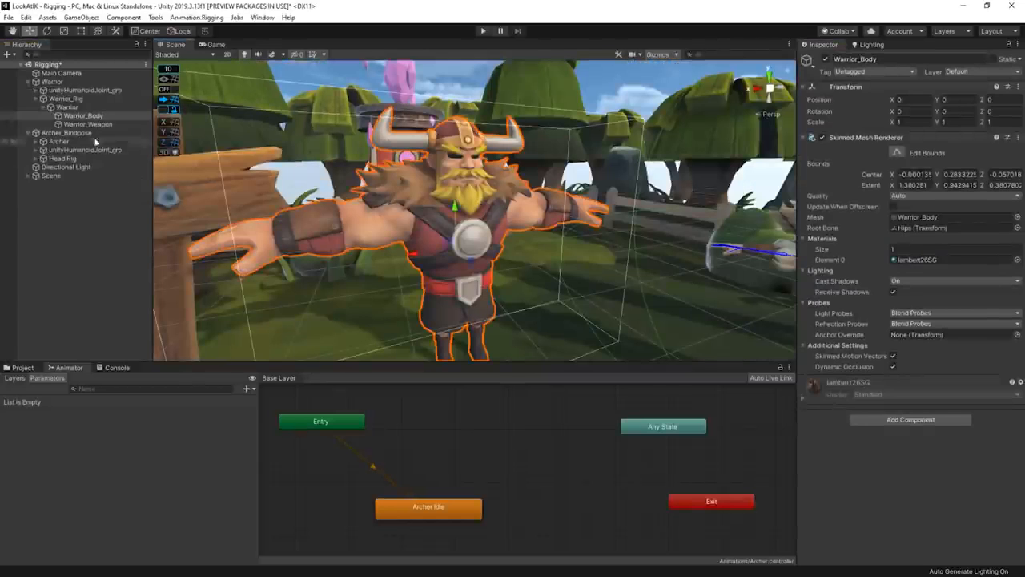
pyautogui.click(56, 133)
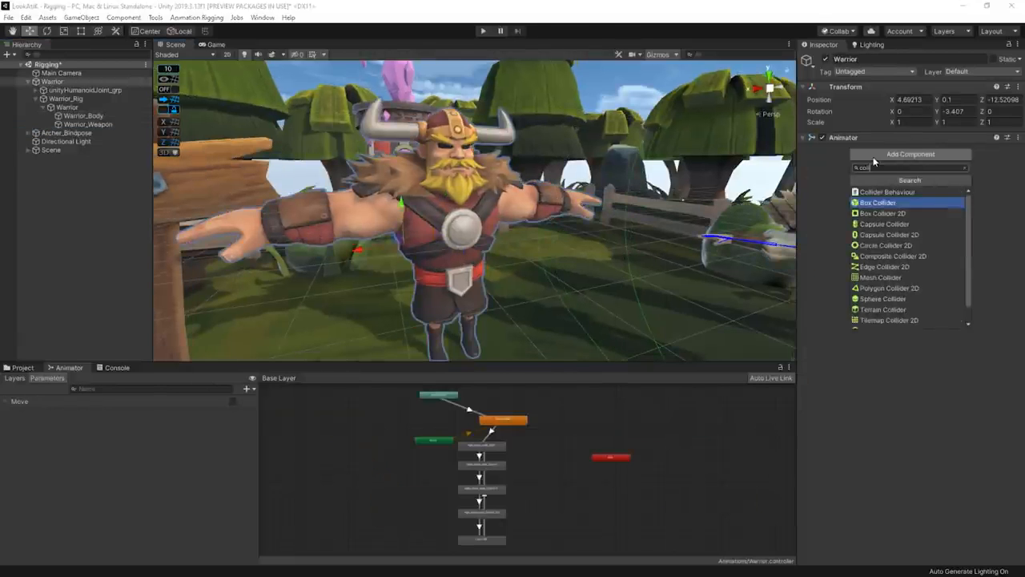
pyautogui.press('Down')
pyautogui.press('Down')
pyautogui.press('Down')
pyautogui.press('Down')
pyautogui.press('Down')
pyautogui.press('Down')
pyautogui.press('Down')
pyautogui.press('Down')
pyautogui.press('Down')
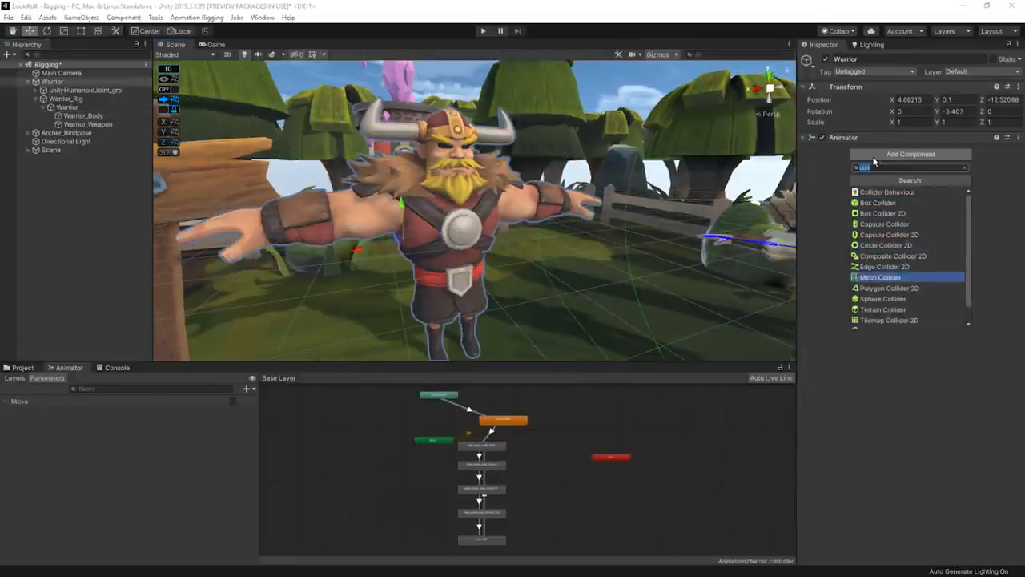
pyautogui.press('Return')
# - Add the Point Of Interest script to the Warrior object
pyautogui.click(889, 229)
pyautogui.write('point')
pyautogui.press('Down')
pyautogui.press('Return')
# - Assign the Head joint from the Warrior's skeleton hierarchy as the Look Target of its Point Of Interest script
pyautogui.click(36, 90)
pyautogui.click(43, 98)
pyautogui.click(50, 124)
pyautogui.click(60, 134)
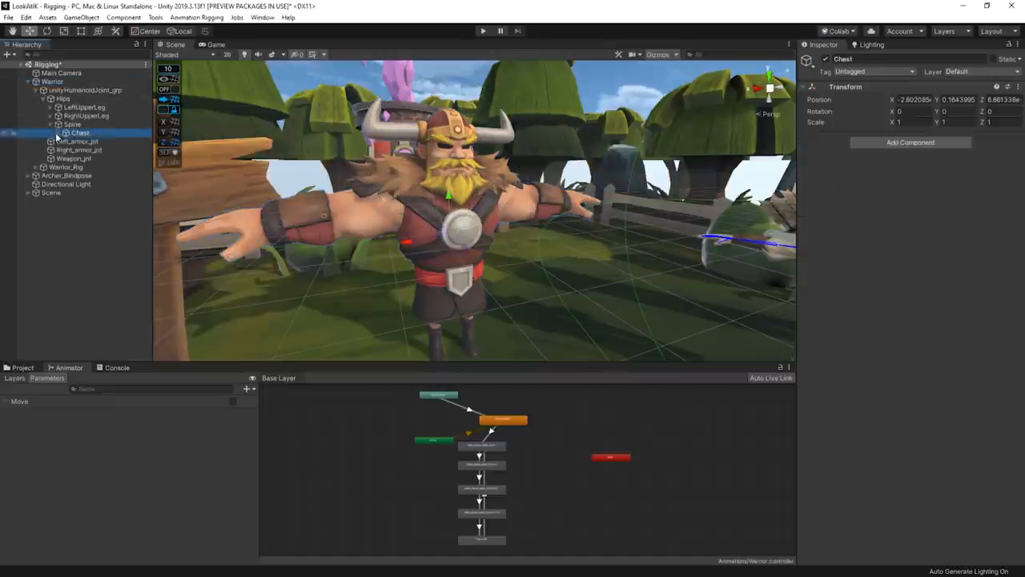
pyautogui.click(57, 133)
pyautogui.click(65, 142)
pyautogui.click(73, 159)
pyautogui.click(99, 168)
pyautogui.click(52, 82)
pyautogui.moveTo(99, 168); pyautogui.dragTo(892, 227)
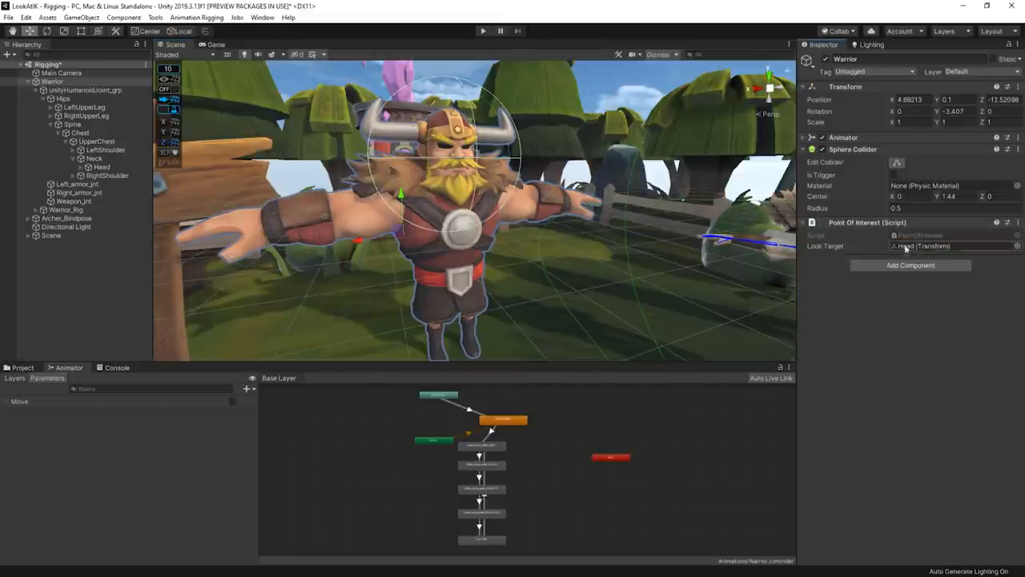
# - Play the Rigging scene and check the archer's reaction to the moving warrior in the Scene and Game views
pyautogui.click(484, 31)
pyautogui.keyDown('alt'); pyautogui.moveTo(582, 258); pyautogui.dragTo(563, 284); pyautogui.keyUp('alt')
pyautogui.moveTo(563, 284); pyautogui.dragTo(631, 291, button='middle')
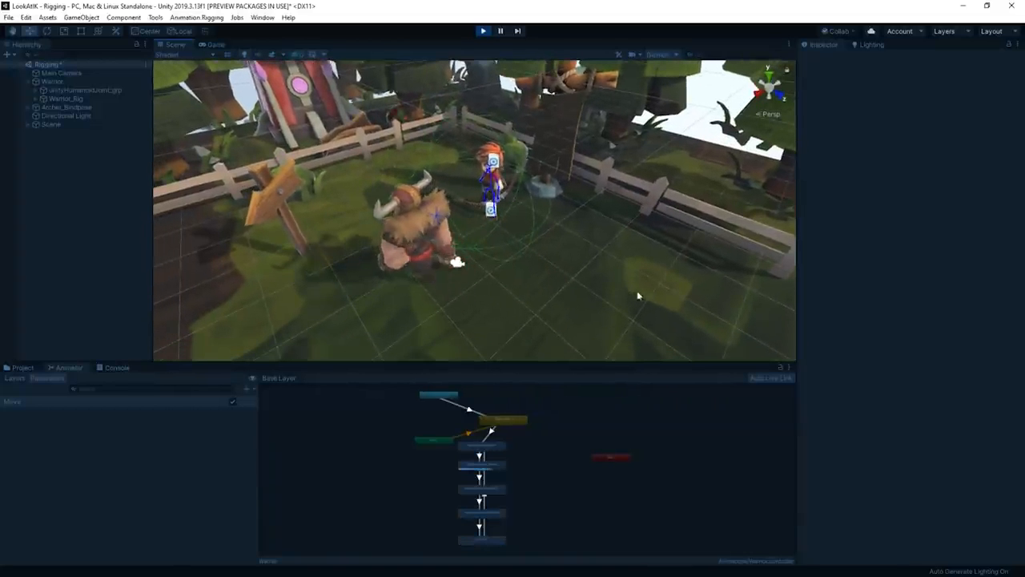
pyautogui.click(212, 44)
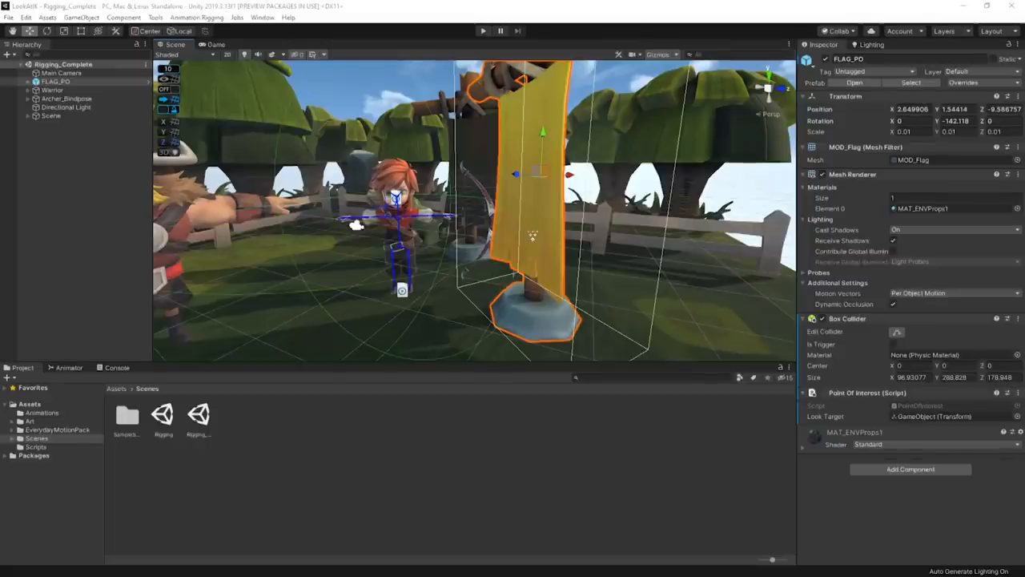
# - Deactivate and reactivate FLAG_PO while the Rigging_Complete scene plays to test the archer's gaze at the flag
pyautogui.moveTo(573, 232); pyautogui.dragTo(612, 226, button='right')
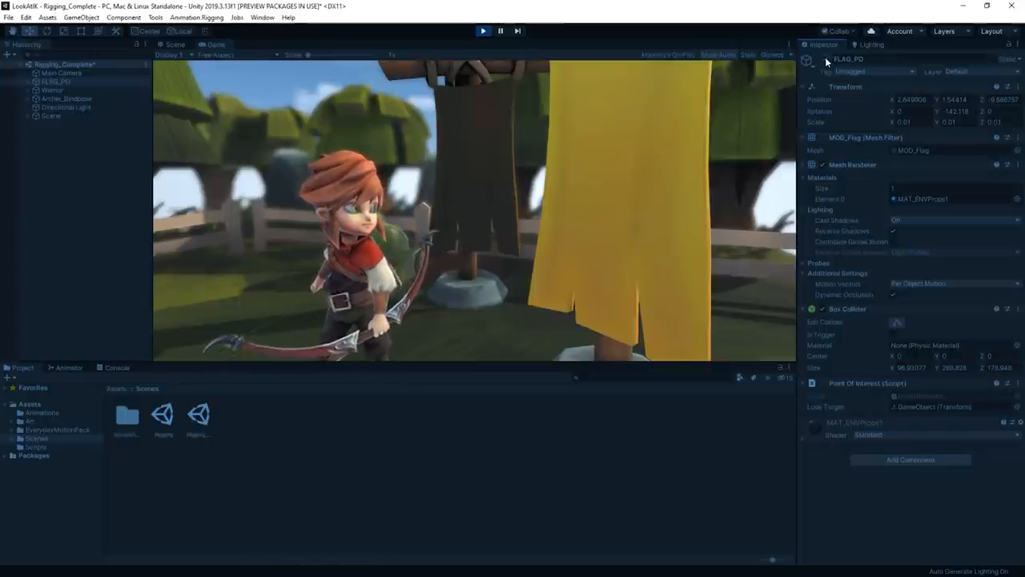
pyautogui.click(826, 58)
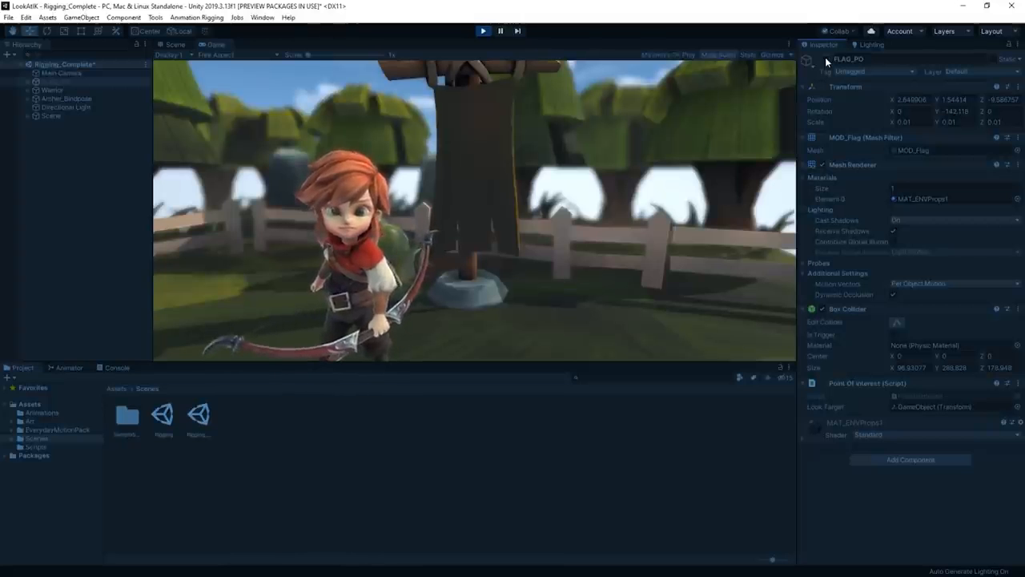
pyautogui.click(824, 57)
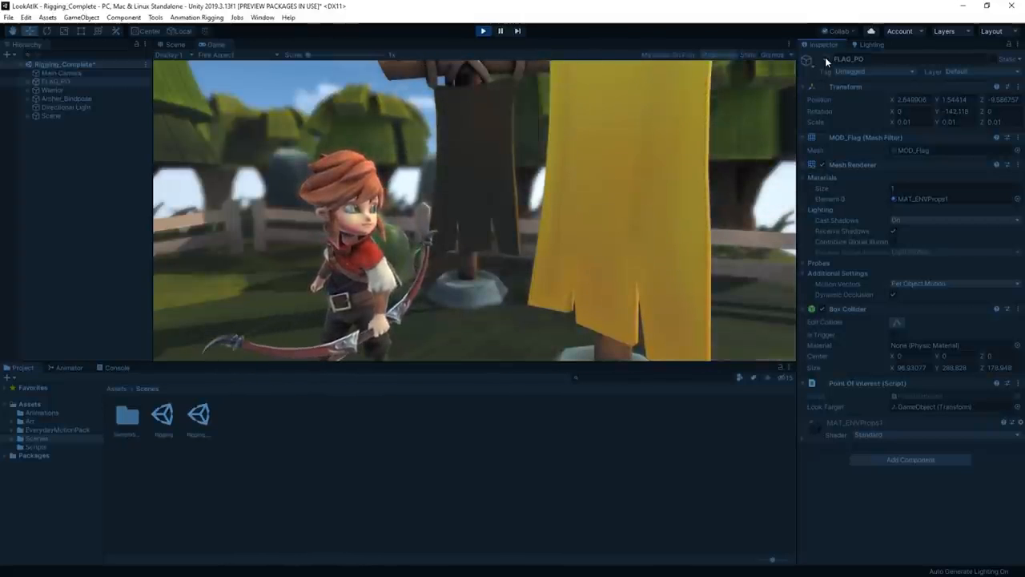